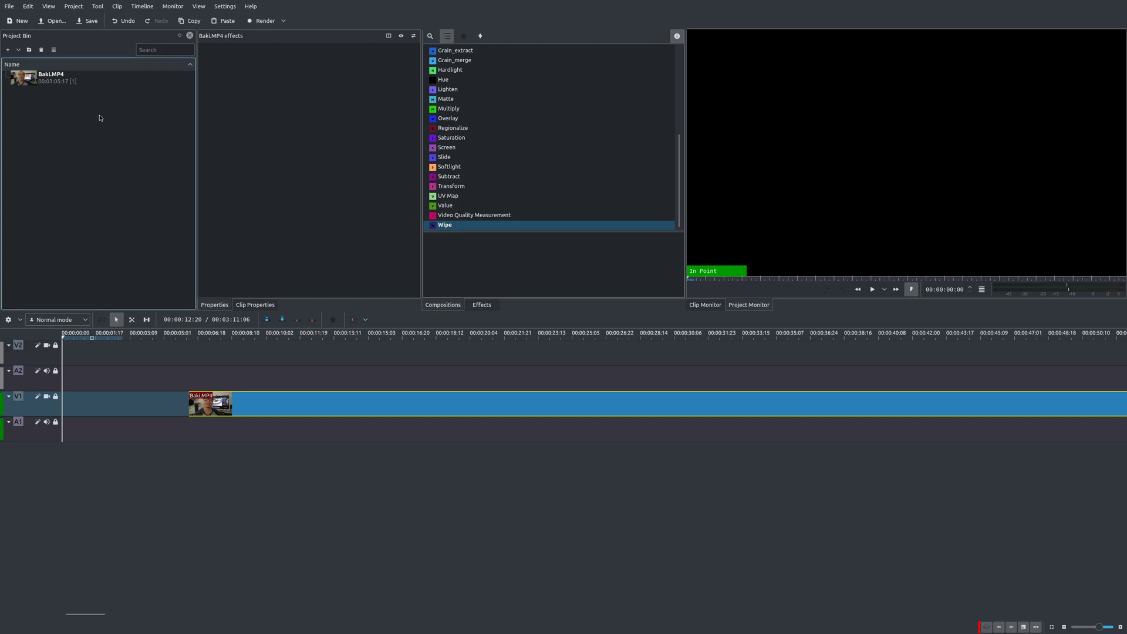
Dismiss the Project menu and show the Project Bin's Generators submenu with Counter, Color Bars and White Noise
{"action": "left_click", "coordinate": [77, 3]}
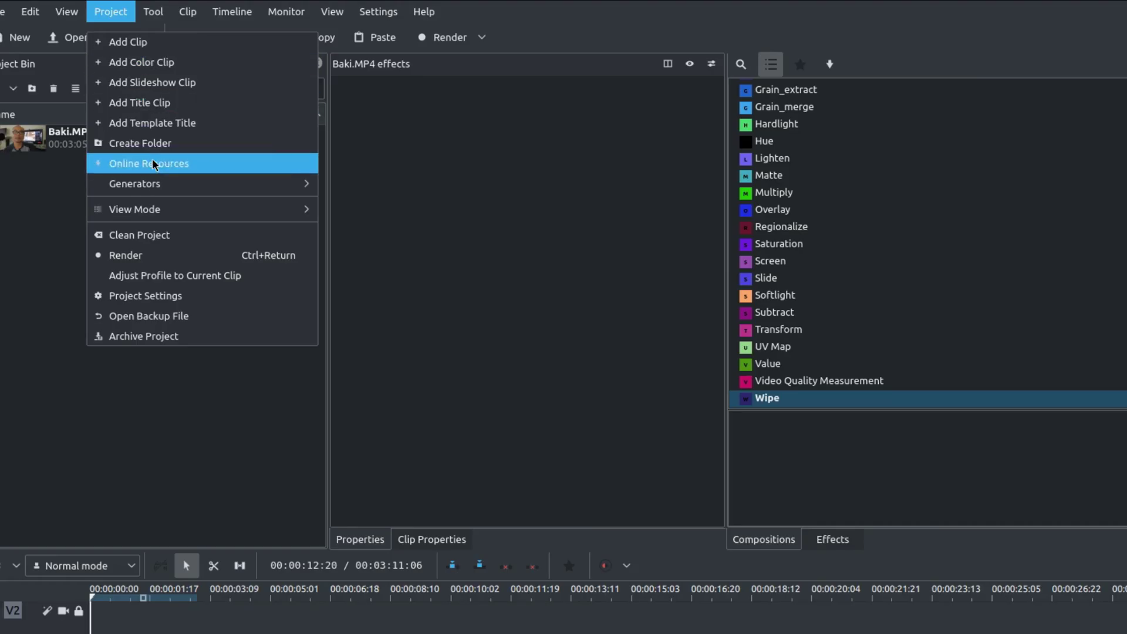
{"action": "mouse_move", "coordinate": [100, 105]}
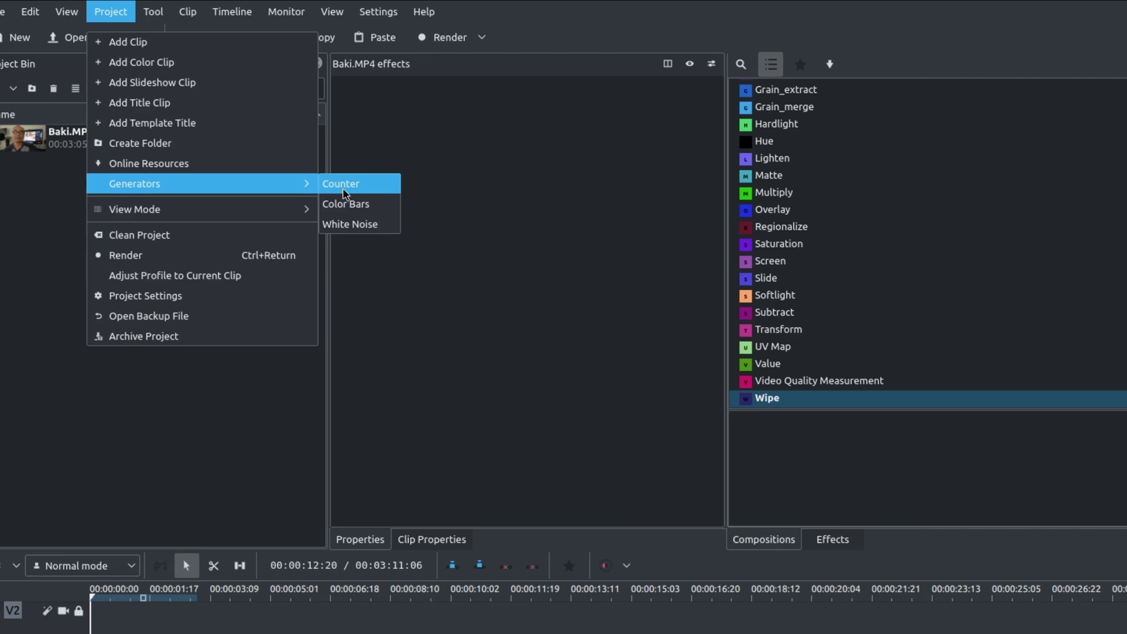
{"action": "left_click", "coordinate": [184, 353]}
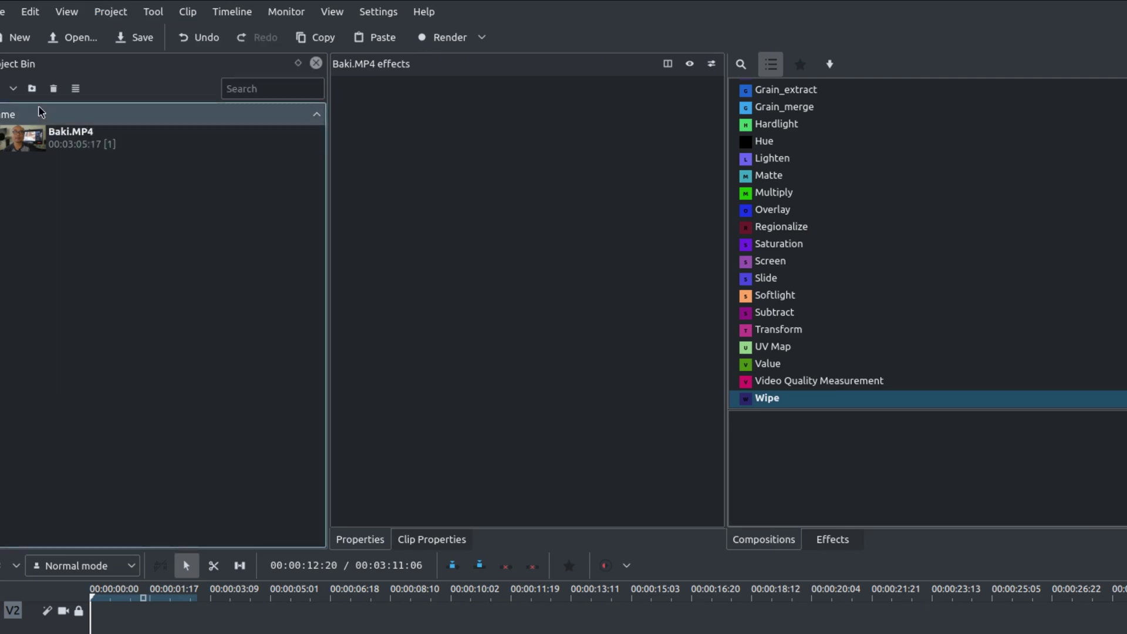
{"action": "left_click", "coordinate": [13, 88]}
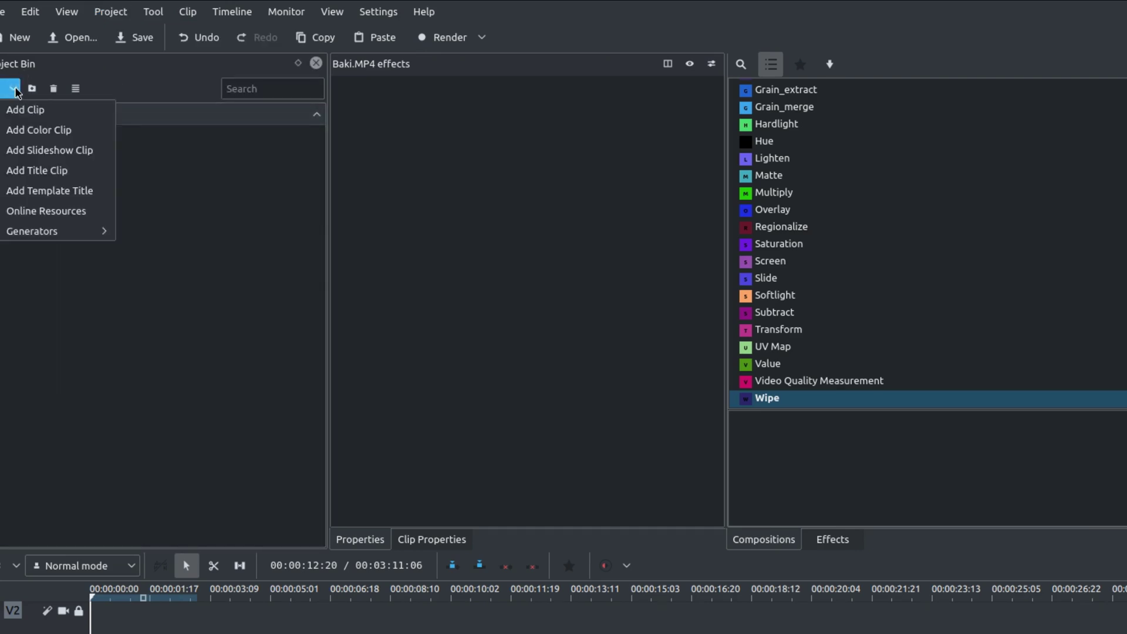
{"action": "mouse_move", "coordinate": [50, 235]}
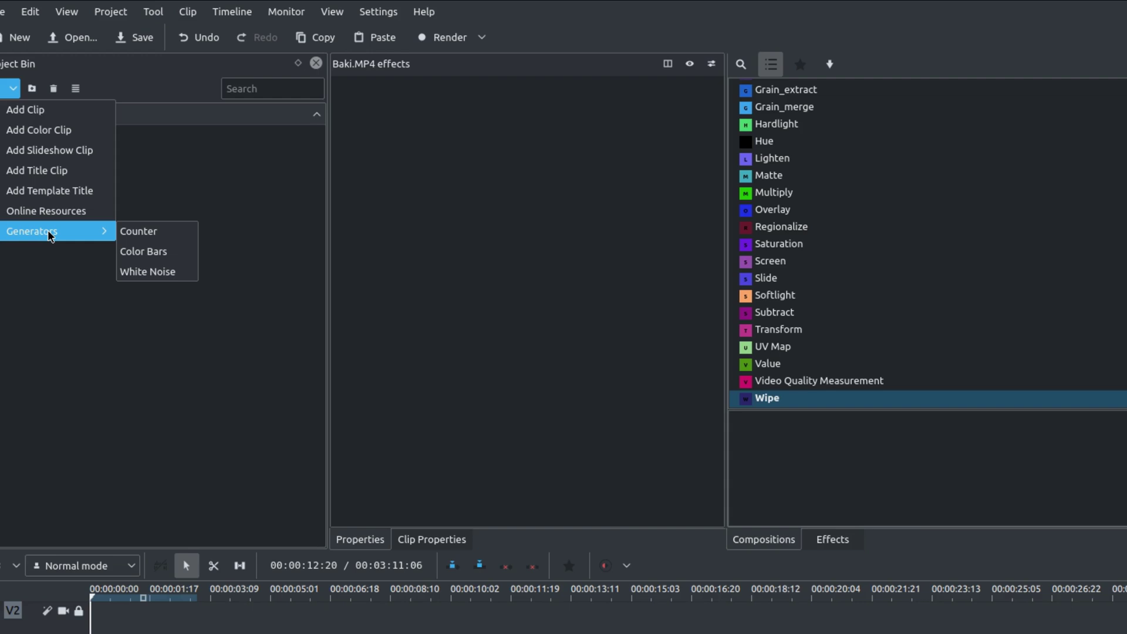
Open the Counter generator, toggle Count up on then off, and toggle No background
{"action": "left_click", "coordinate": [140, 230]}
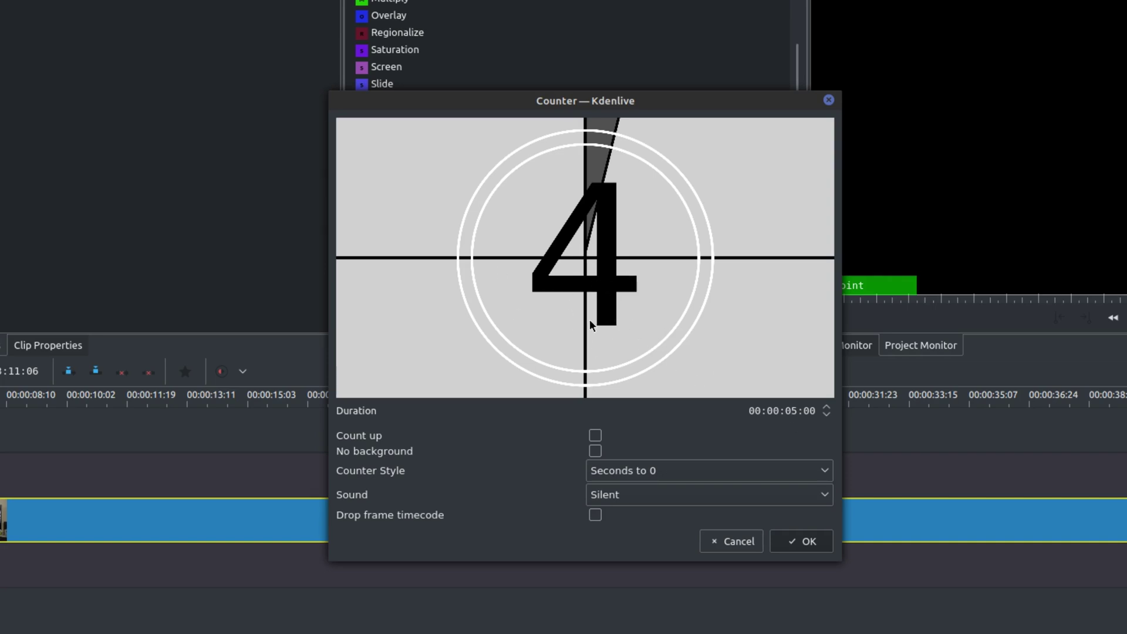
{"action": "left_click", "coordinate": [596, 436]}
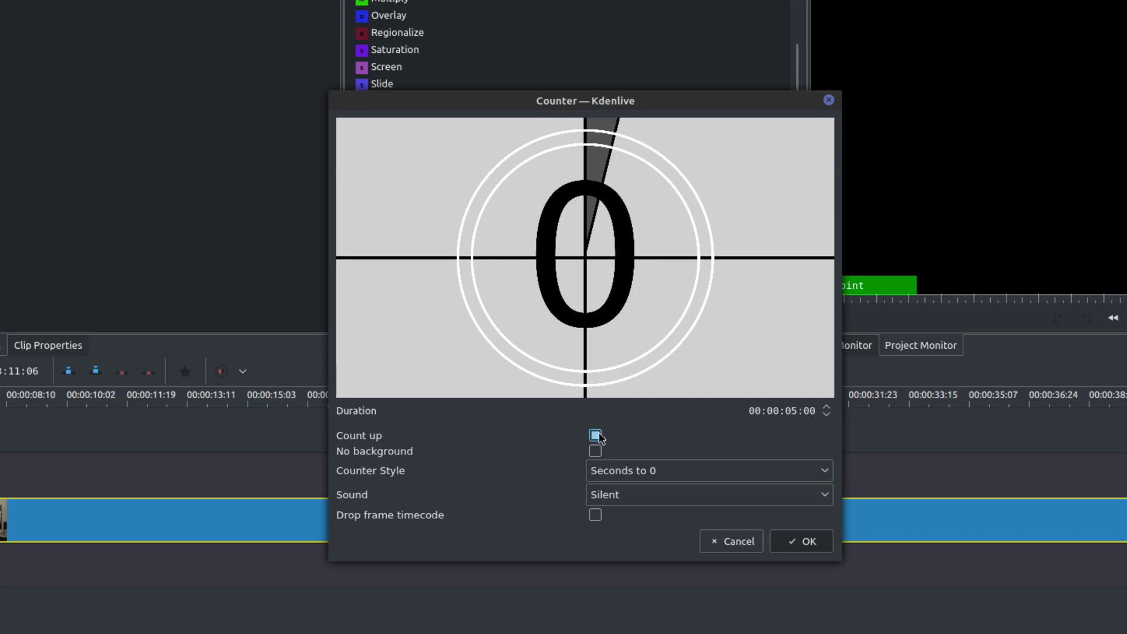
{"action": "left_click", "coordinate": [595, 436]}
{"action": "left_click", "coordinate": [596, 451]}
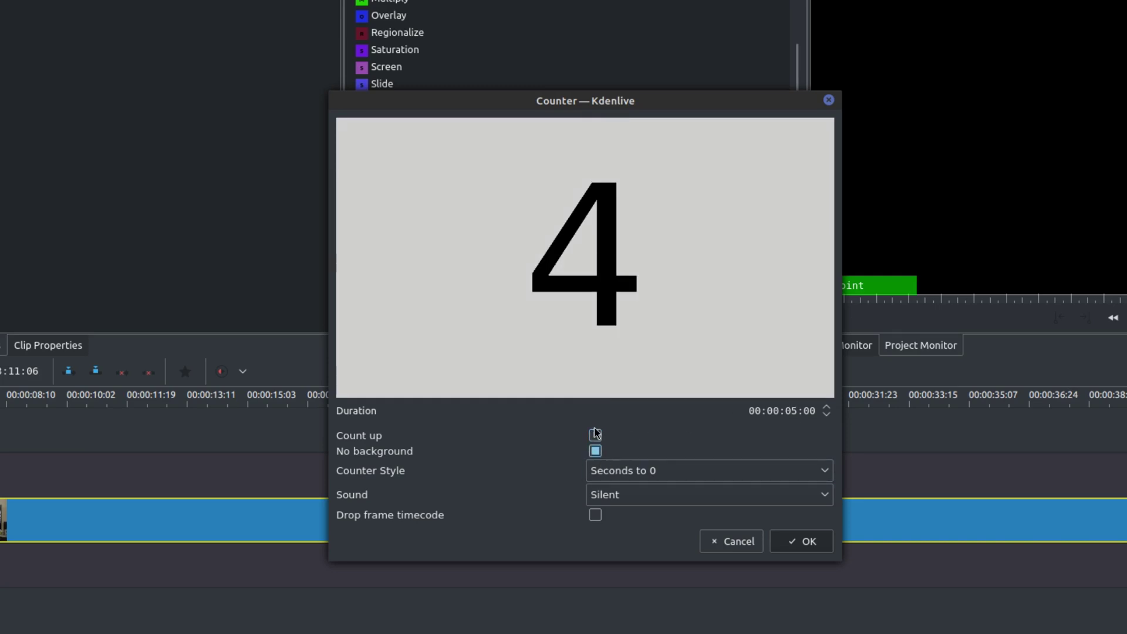
Restore the counter's circles and crosshair and preview the Seconds to 1, Frames and Timecode styles
{"action": "left_click", "coordinate": [595, 451]}
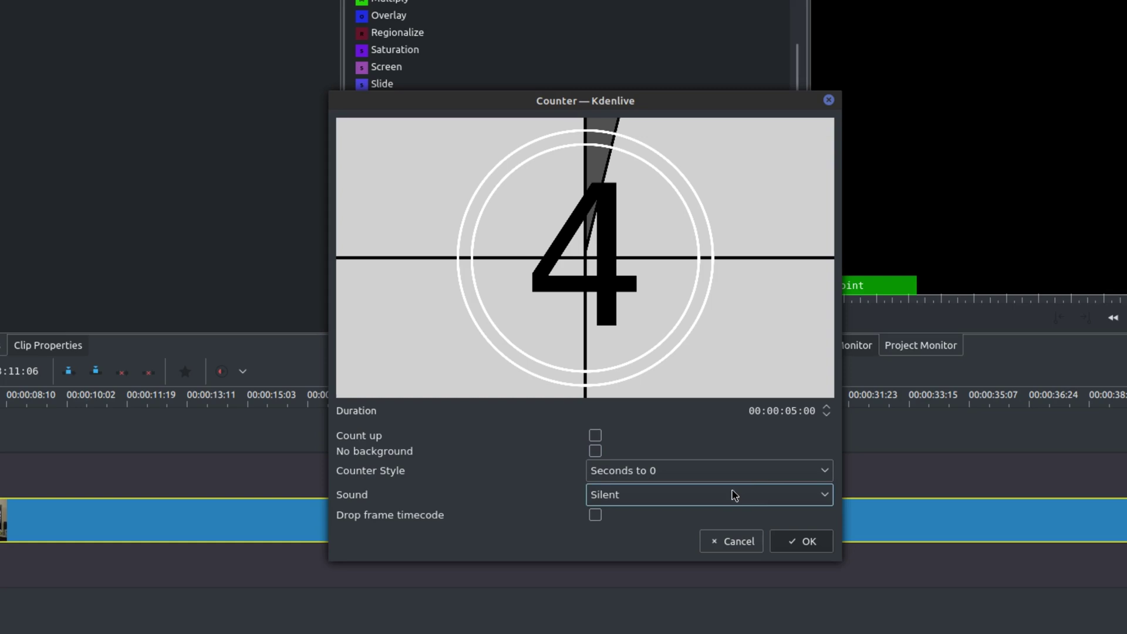
{"action": "left_click", "coordinate": [767, 467]}
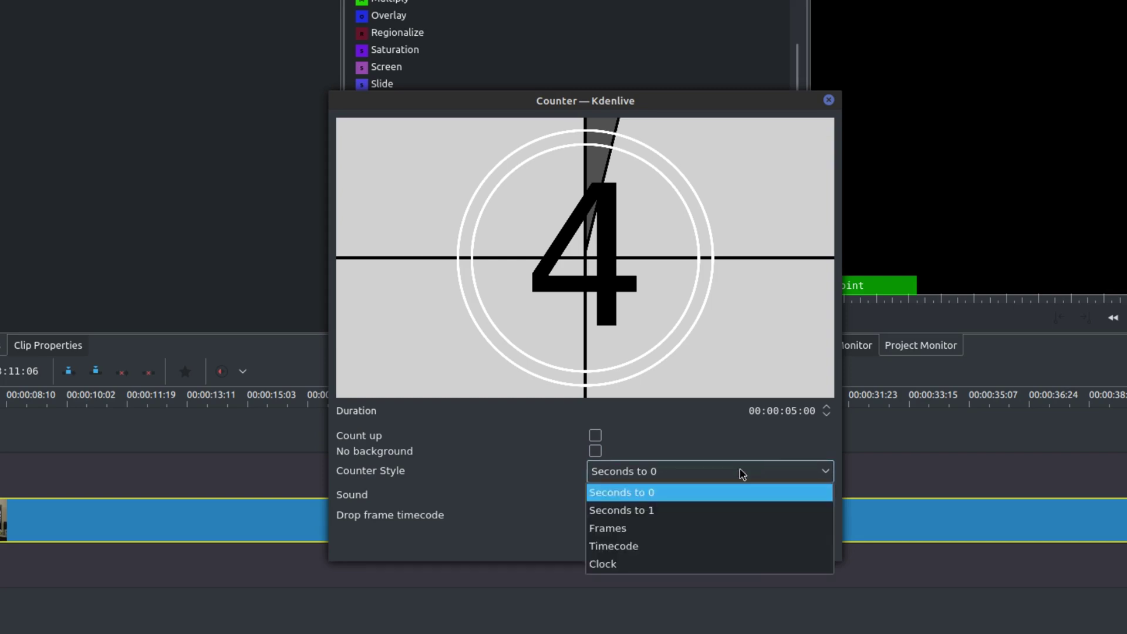
{"action": "left_click", "coordinate": [714, 514]}
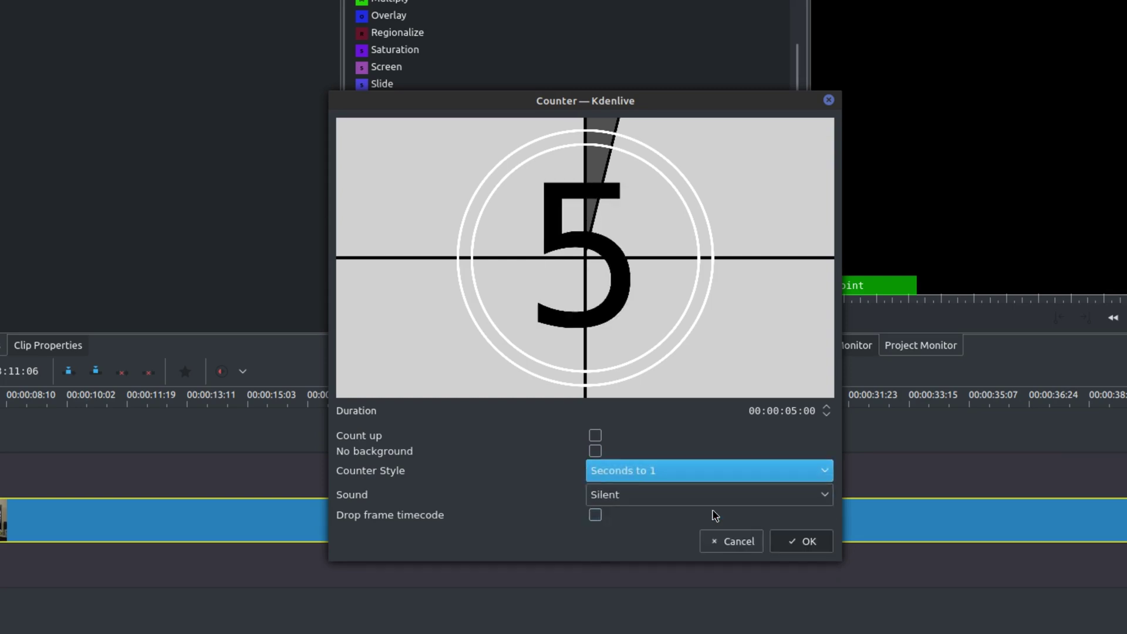
{"action": "left_click", "coordinate": [717, 467]}
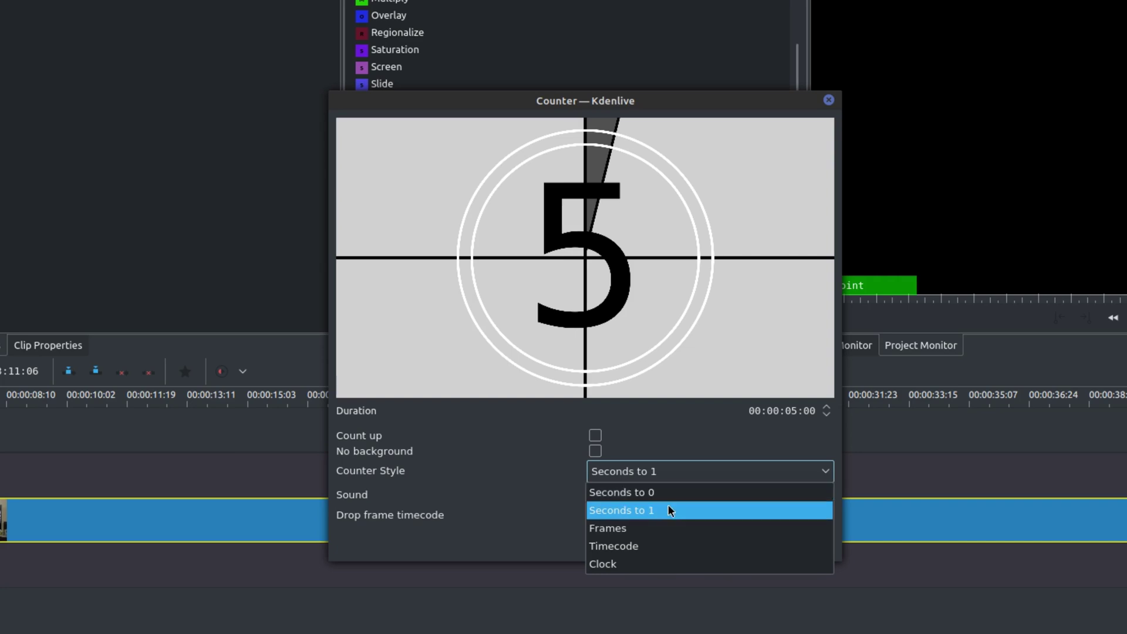
{"action": "left_click", "coordinate": [661, 529]}
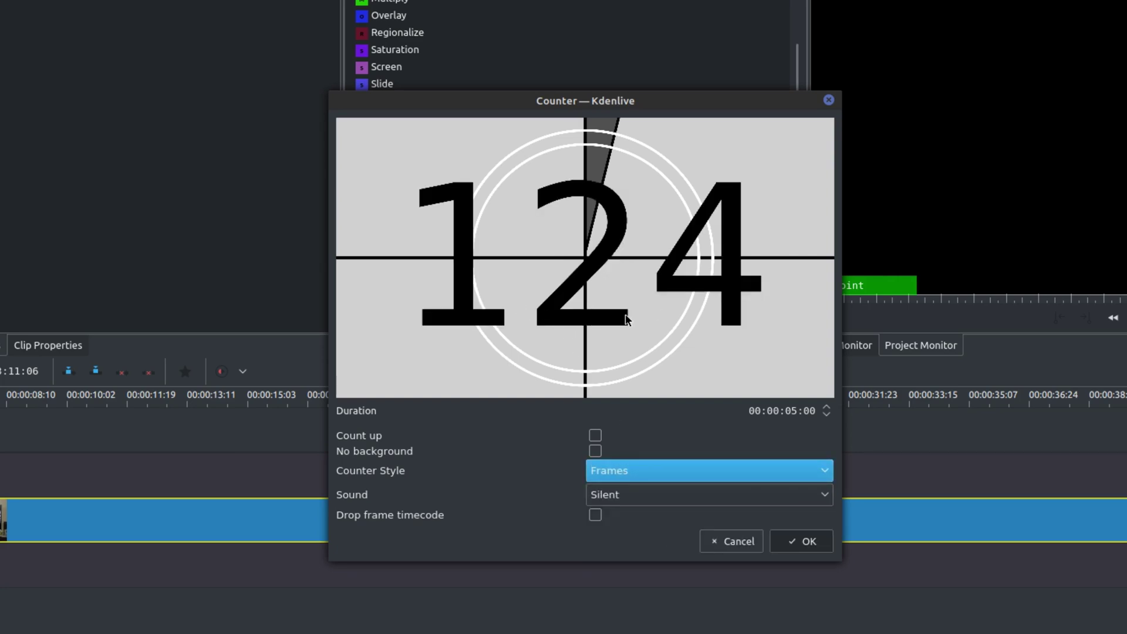
{"action": "left_click", "coordinate": [703, 478]}
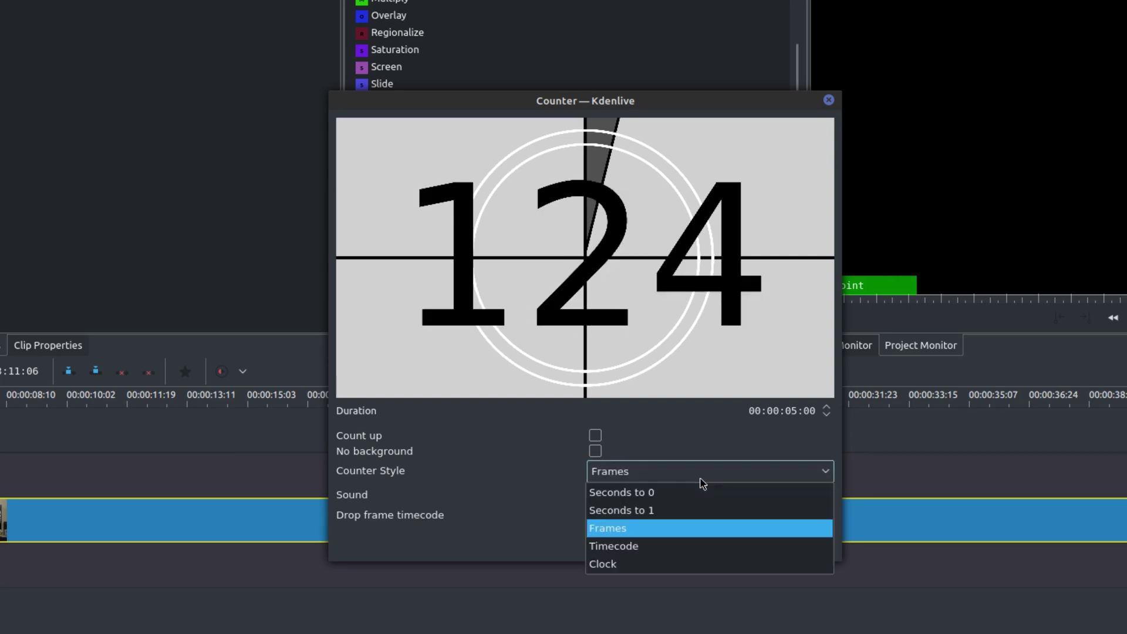
{"action": "left_click", "coordinate": [679, 544]}
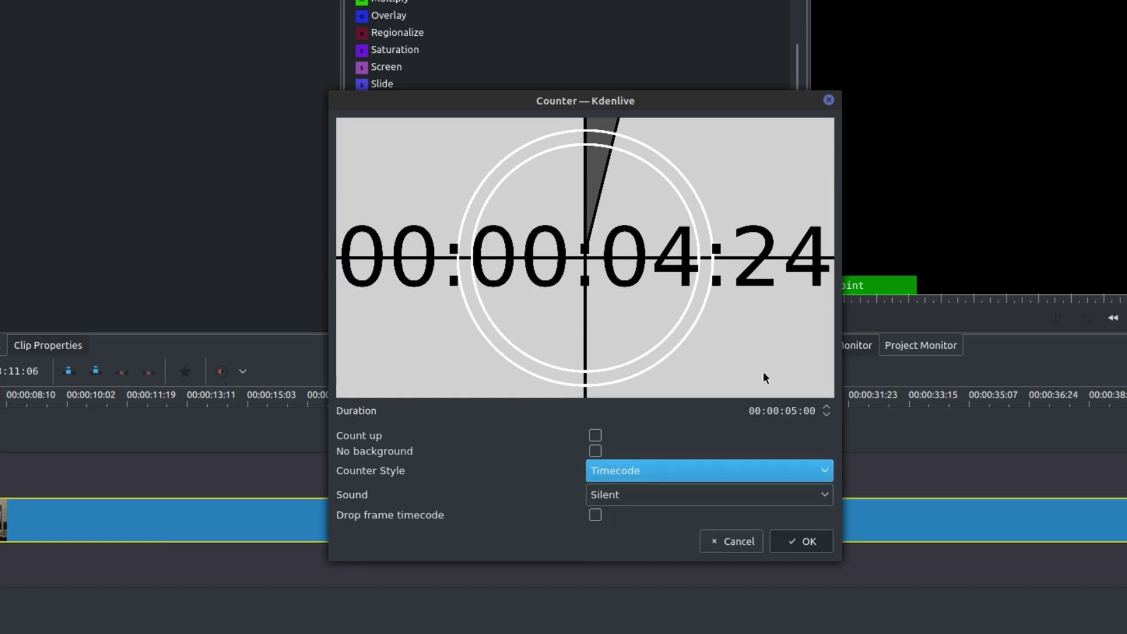
Preview the Clock and Seconds to 0 styles, then settle on Seconds to 1
{"action": "left_click", "coordinate": [697, 479]}
{"action": "left_click", "coordinate": [645, 562]}
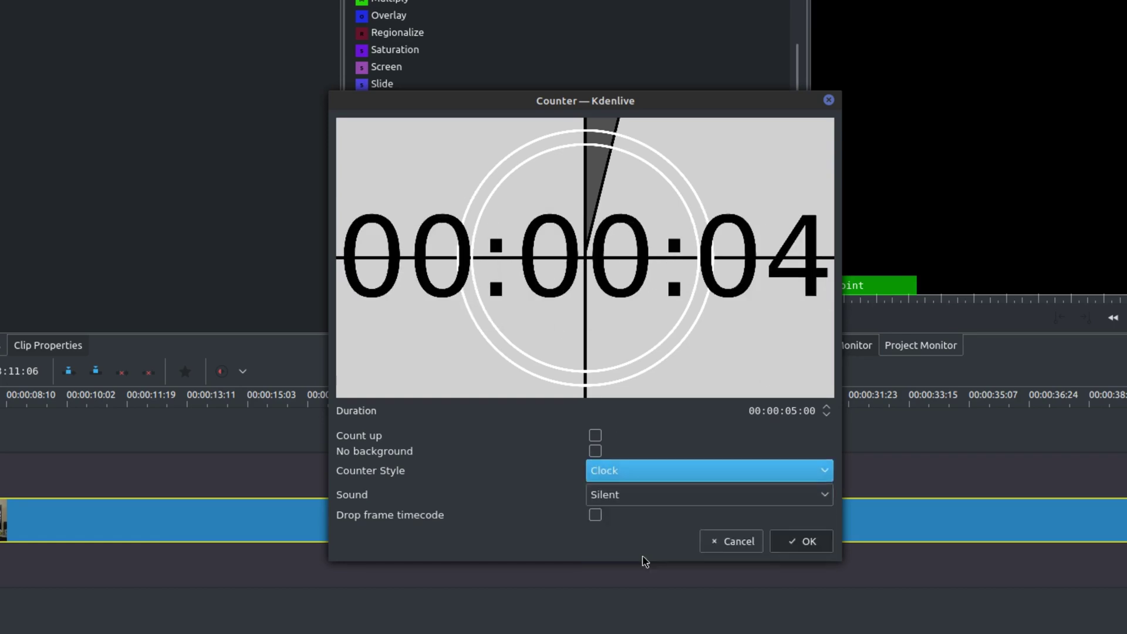
{"action": "left_click", "coordinate": [689, 472]}
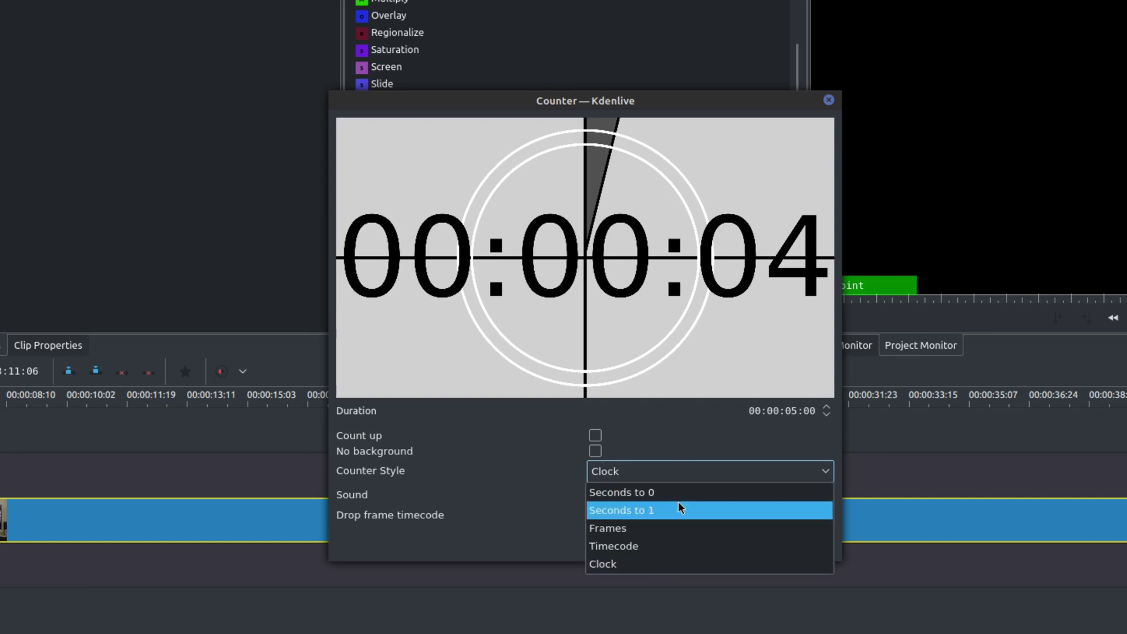
{"action": "left_click", "coordinate": [675, 492]}
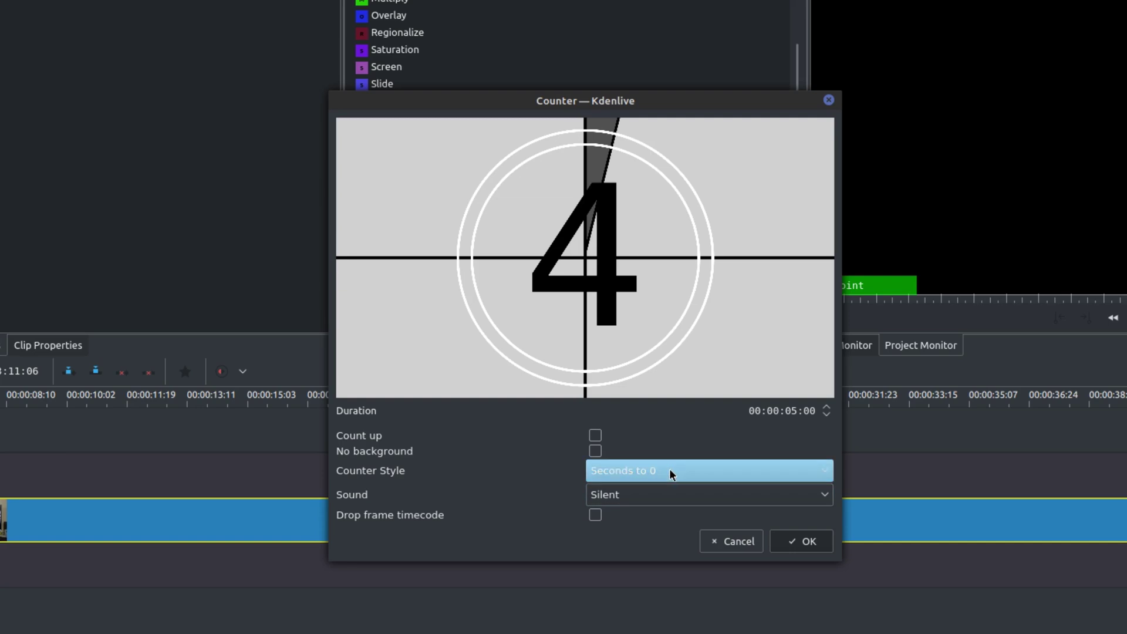
{"action": "left_click", "coordinate": [673, 474]}
{"action": "left_click", "coordinate": [667, 512]}
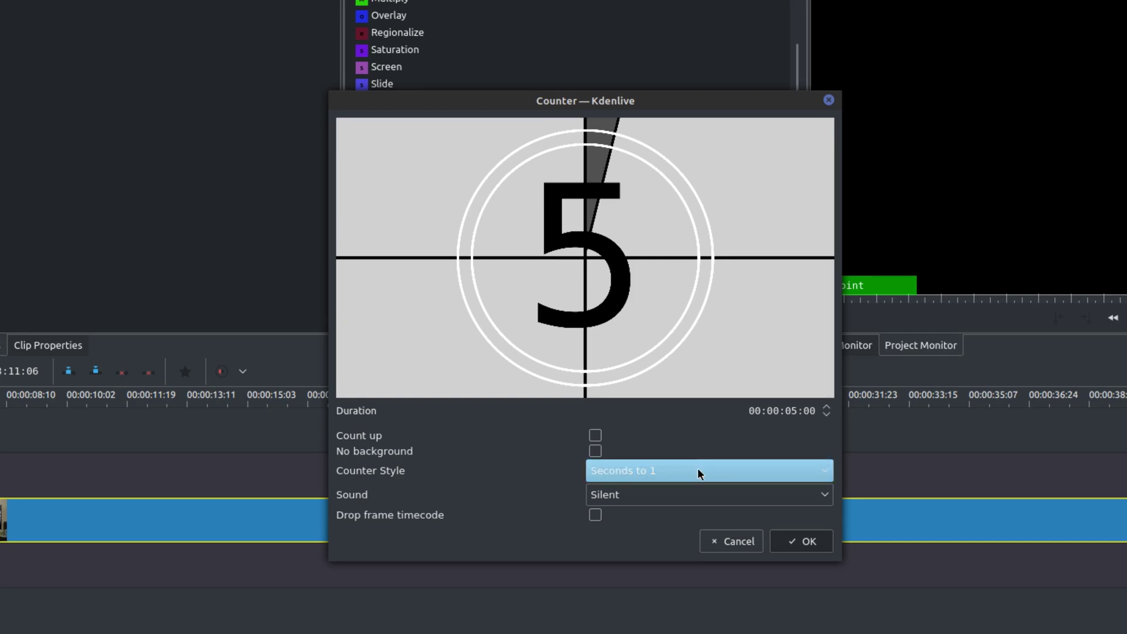
Keep the counter's sound Silent and switch its style back to Seconds to 0
{"action": "left_click", "coordinate": [668, 503]}
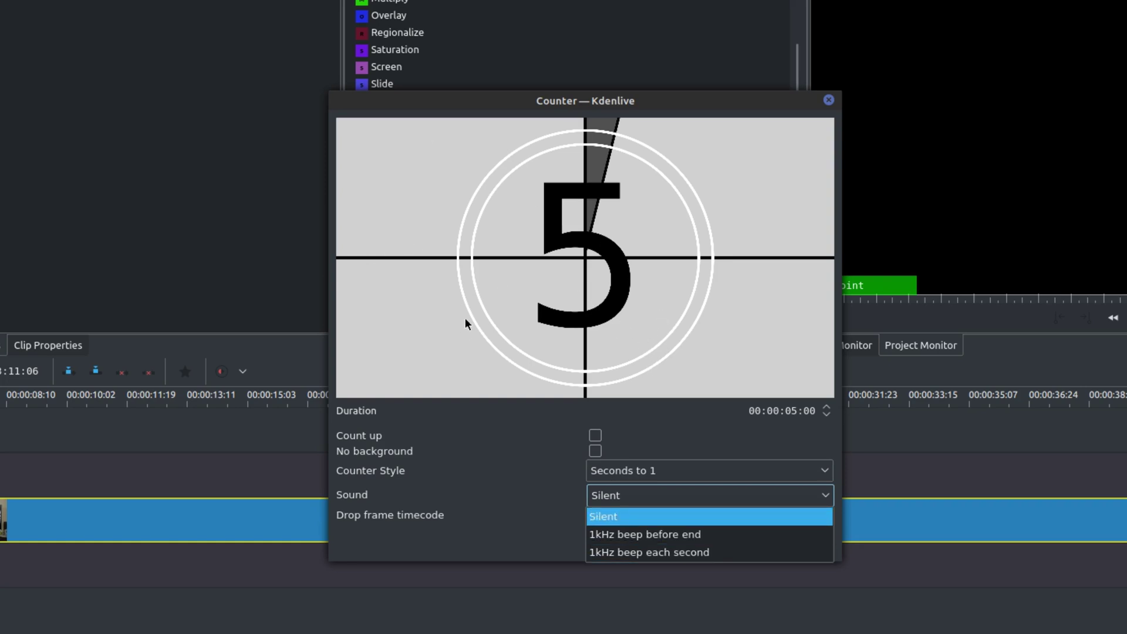
{"action": "left_click", "coordinate": [707, 448]}
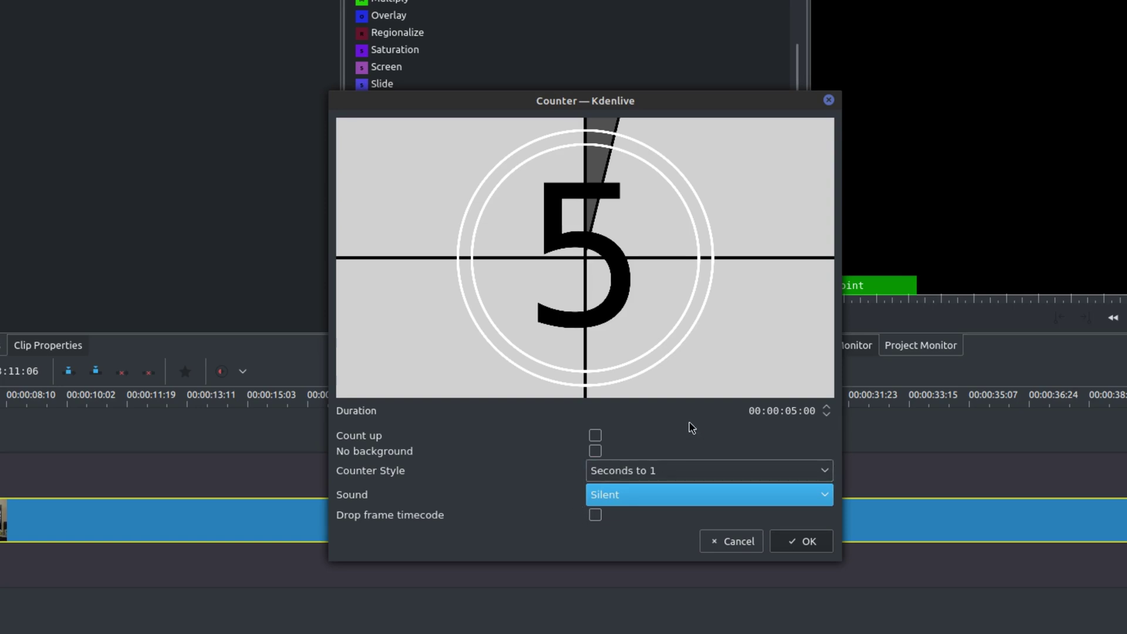
{"action": "left_click", "coordinate": [720, 479]}
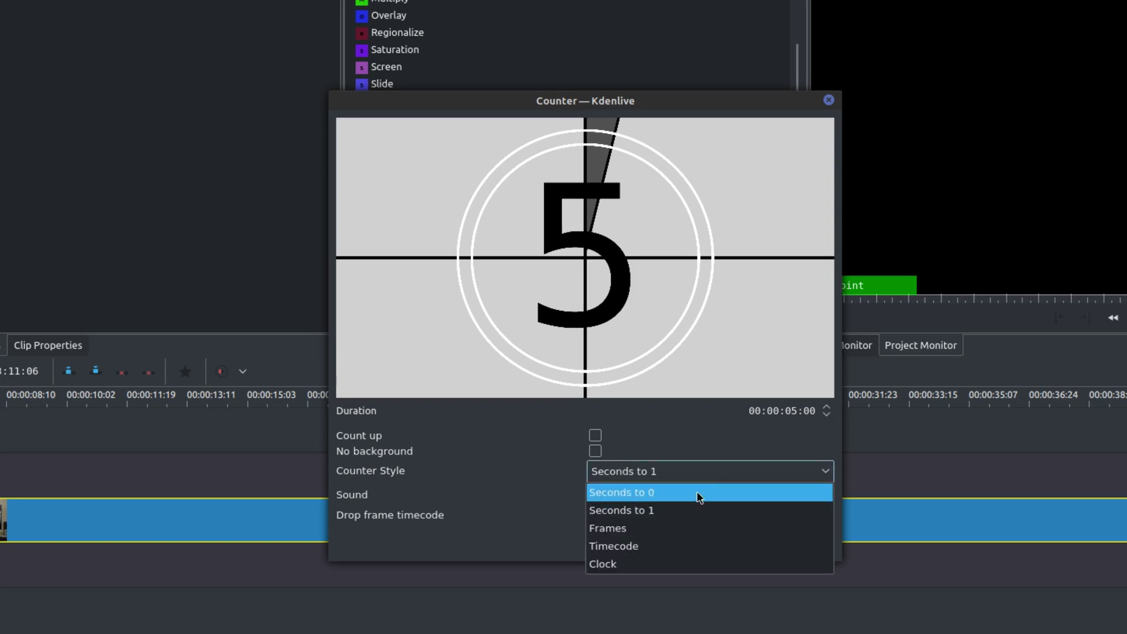
{"action": "left_click", "coordinate": [670, 501]}
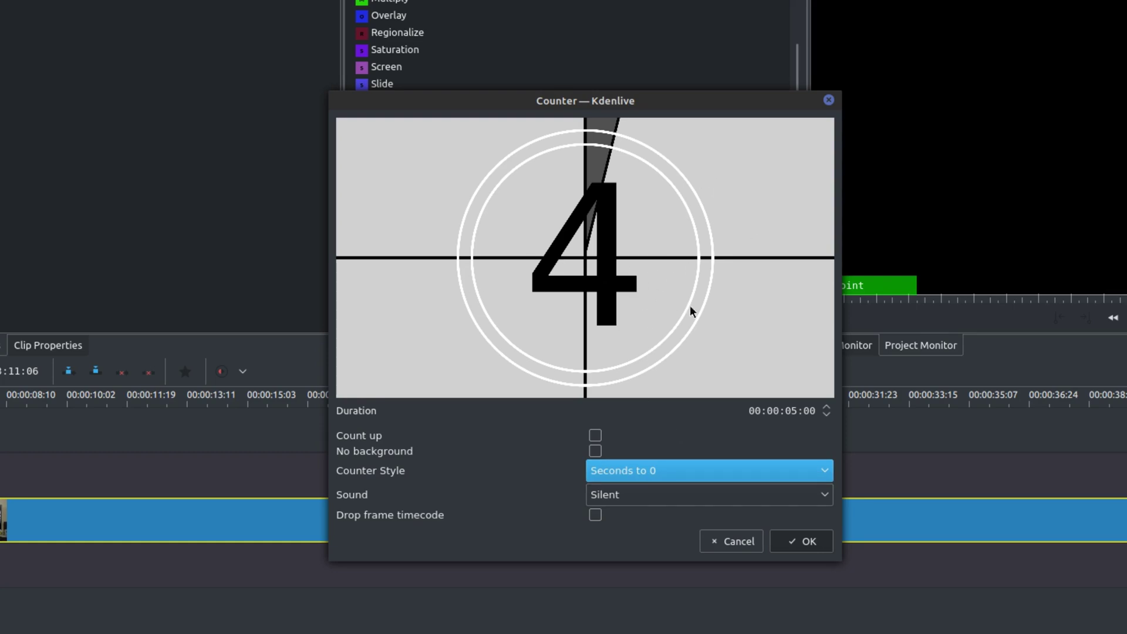
Confirm the 5-second countdown counter and save it as c.mlt in the Project Bin
{"action": "left_click", "coordinate": [813, 546]}
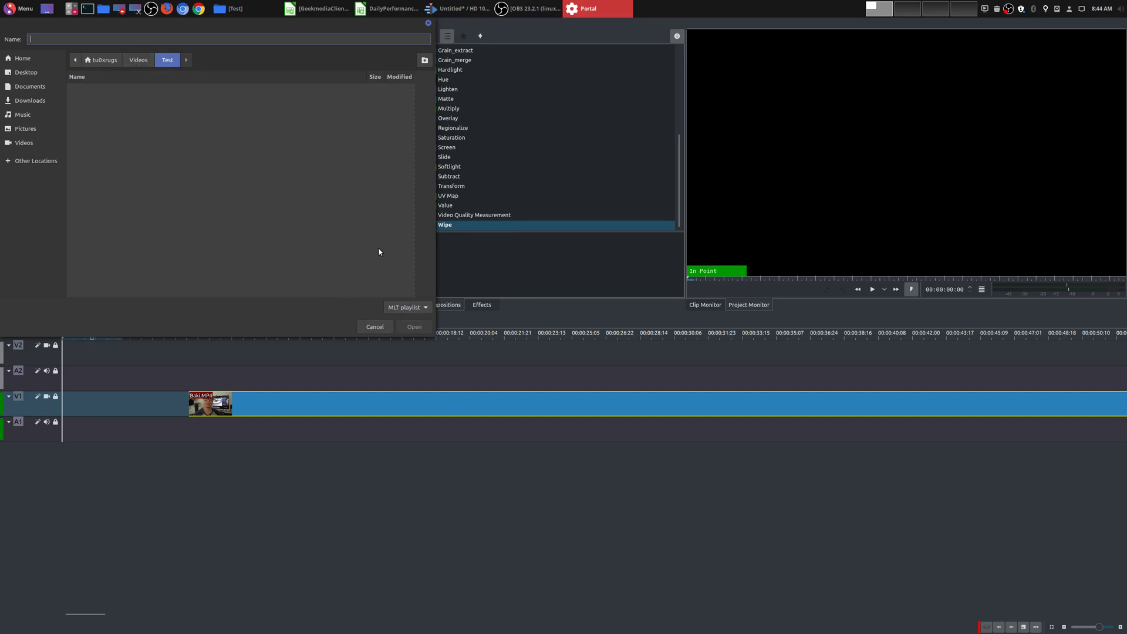
{"action": "type", "text": "c"}
{"action": "left_click", "coordinate": [423, 330]}
Place c.mlt at the timeline start, butt Baki.MP4 against it, and play the sequence
{"action": "left_click", "coordinate": [112, 72]}
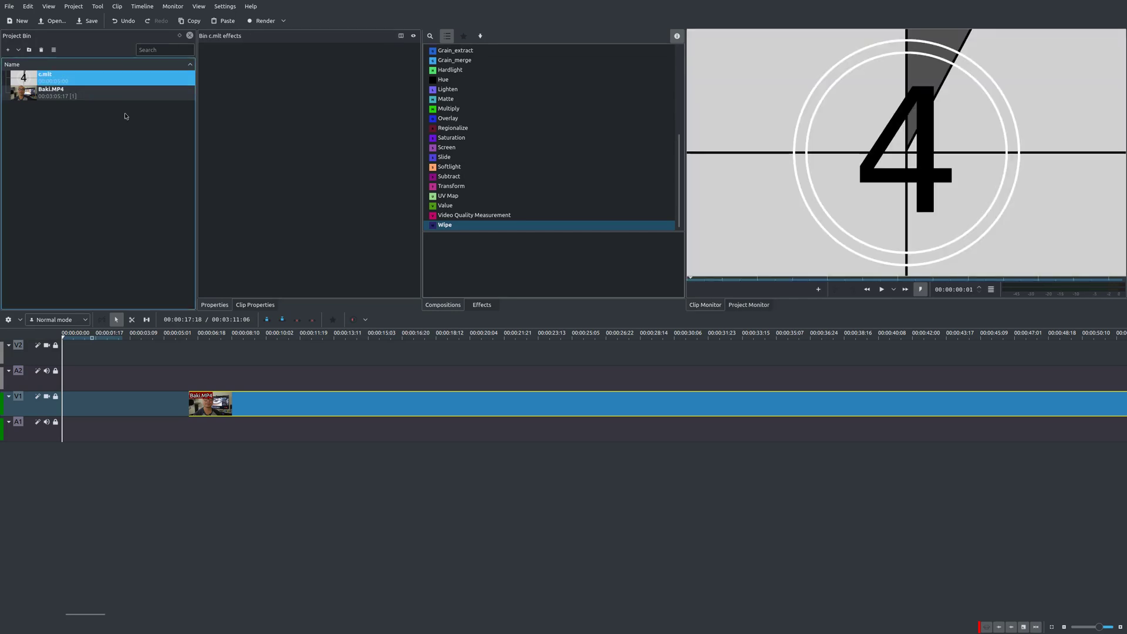
{"action": "left_click_drag", "start_coordinate": [118, 76], "coordinate": [111, 398]}
{"action": "left_click", "coordinate": [248, 407]}
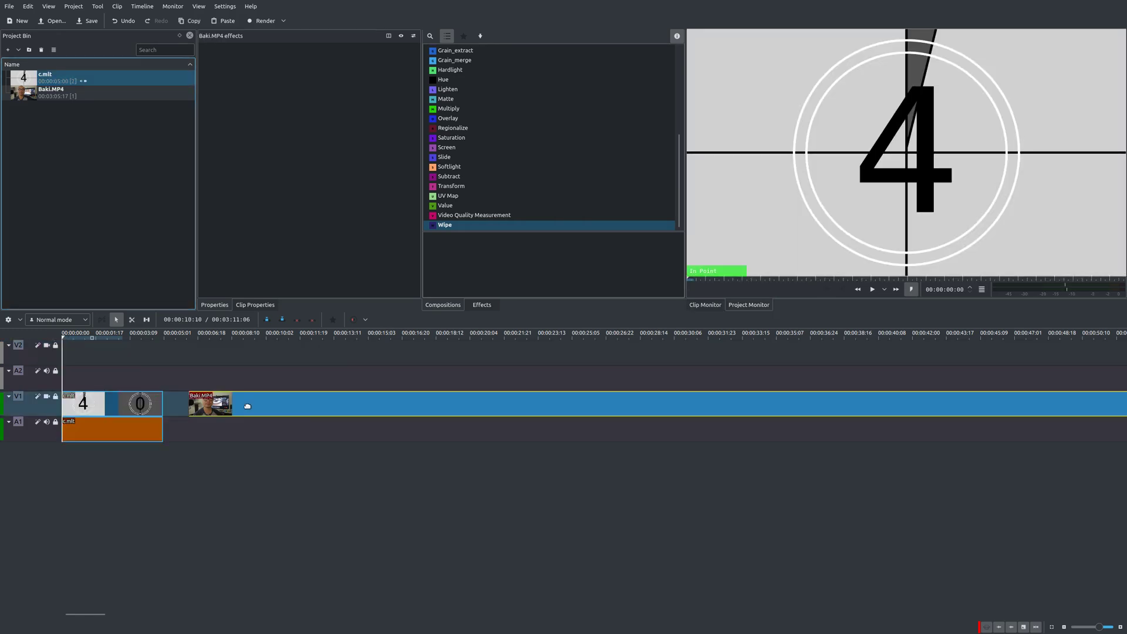
{"action": "left_click_drag", "start_coordinate": [247, 407], "coordinate": [221, 407]}
{"action": "key", "text": "space"}
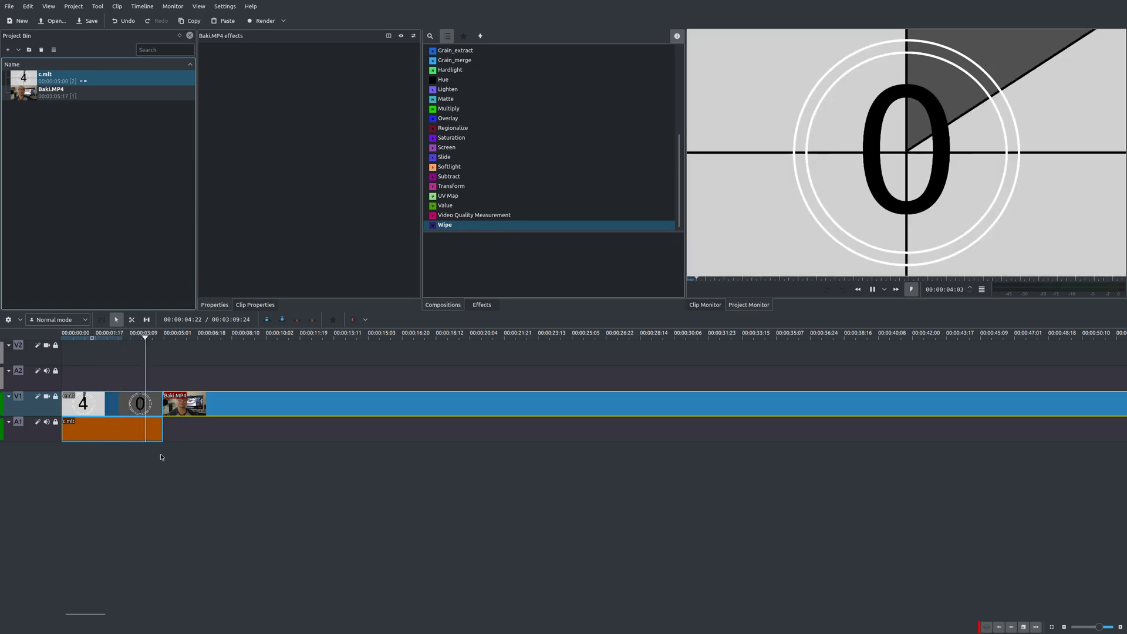
{"action": "key", "text": "space"}
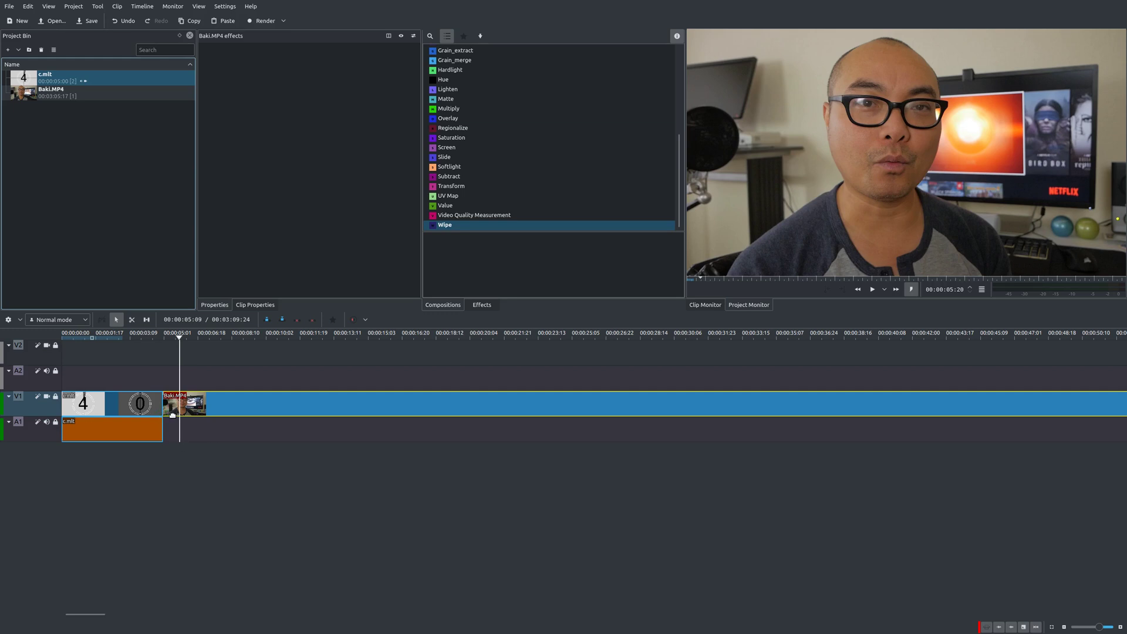
Drop a Wipe composition at Baki.MP4's start with Revert off and preview the countdown transition
{"action": "left_click", "coordinate": [457, 229]}
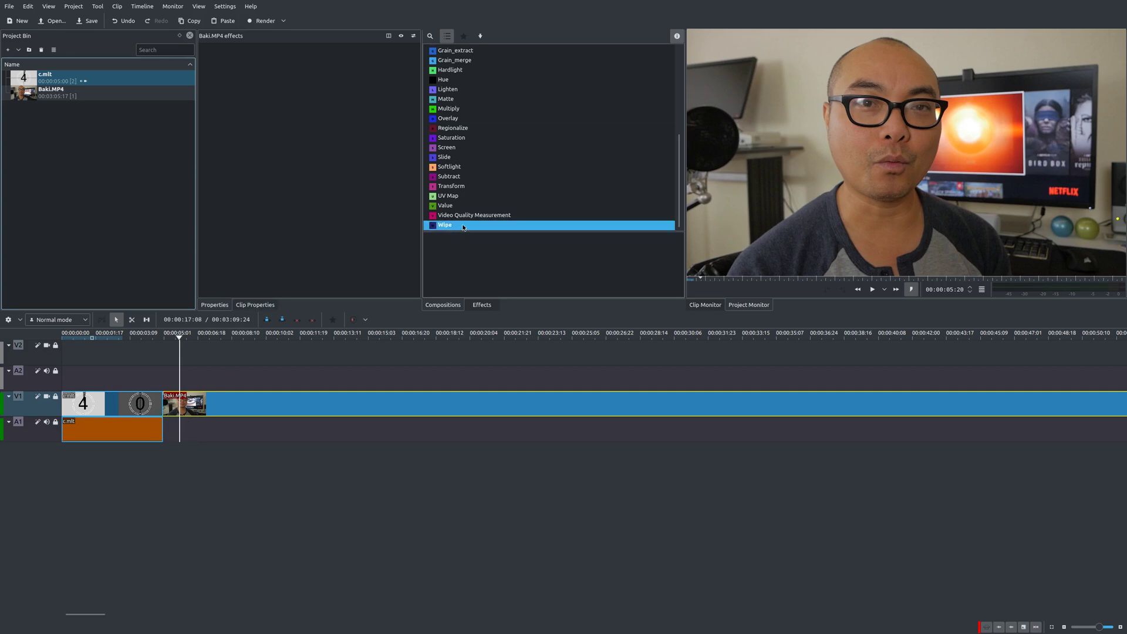
{"action": "left_click_drag", "start_coordinate": [463, 228], "coordinate": [175, 413]}
{"action": "left_click", "coordinate": [319, 106]}
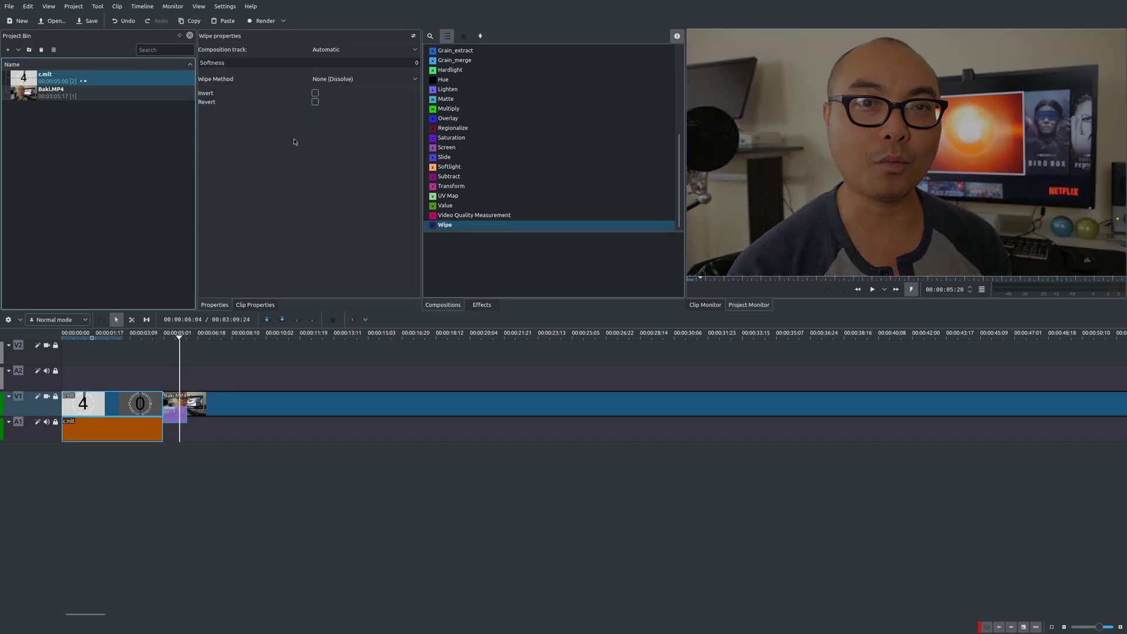
{"action": "left_click", "coordinate": [118, 362]}
{"action": "key", "text": "space"}
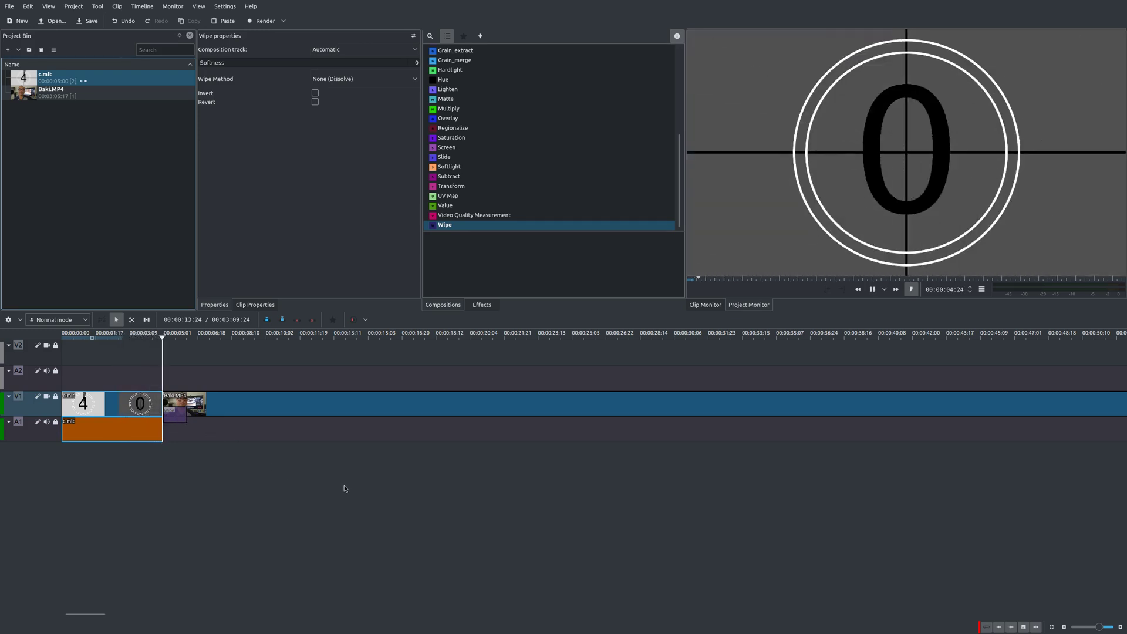
{"action": "key", "text": "space"}
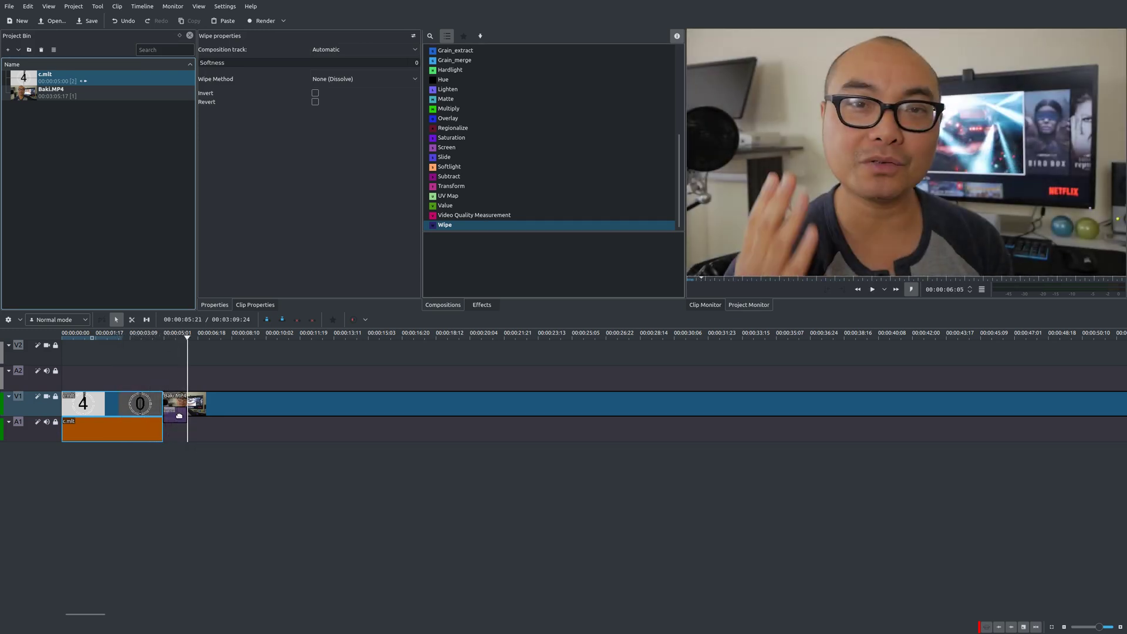
{"action": "left_click", "coordinate": [136, 373]}
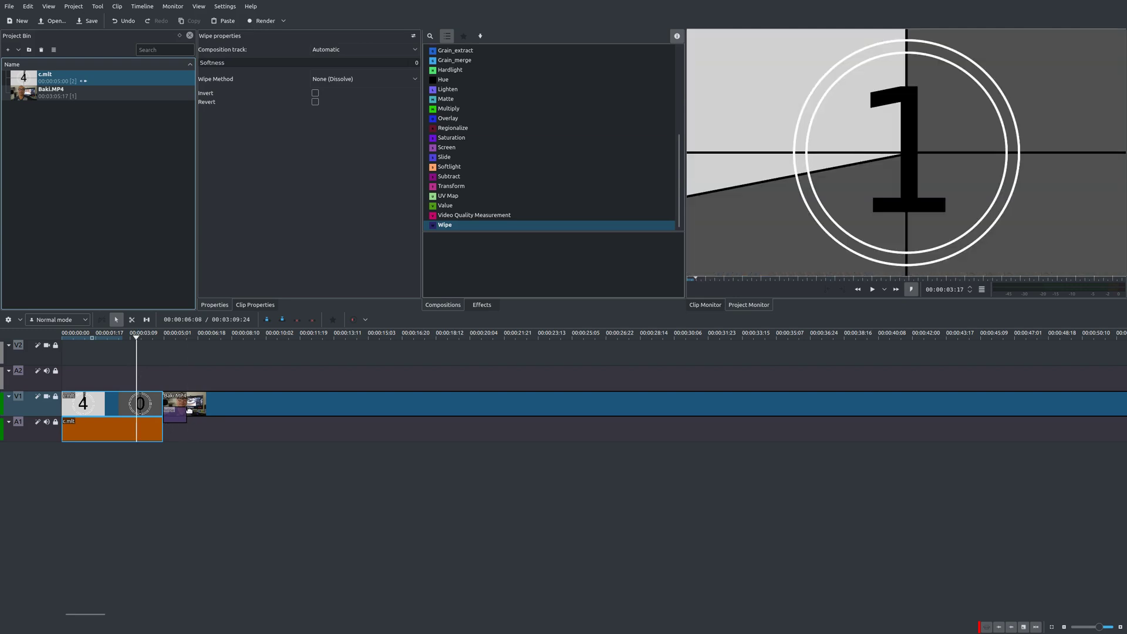
Delete the c.mlt countdown from the timeline and start a new Color Bars generator
{"action": "left_click", "coordinate": [137, 430]}
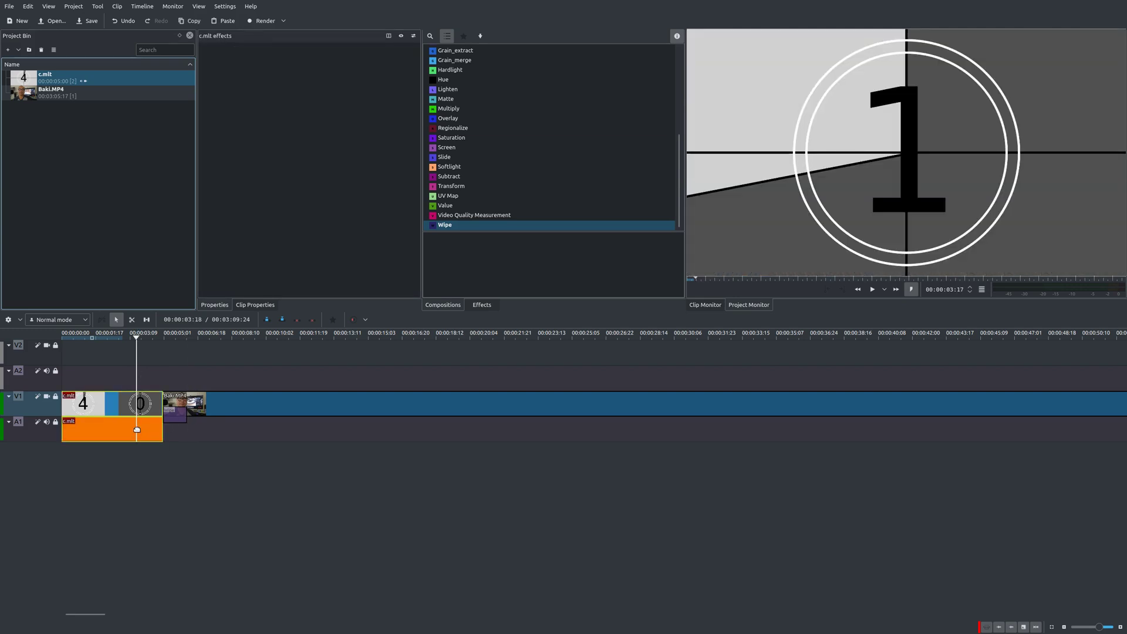
{"action": "key", "text": "Delete"}
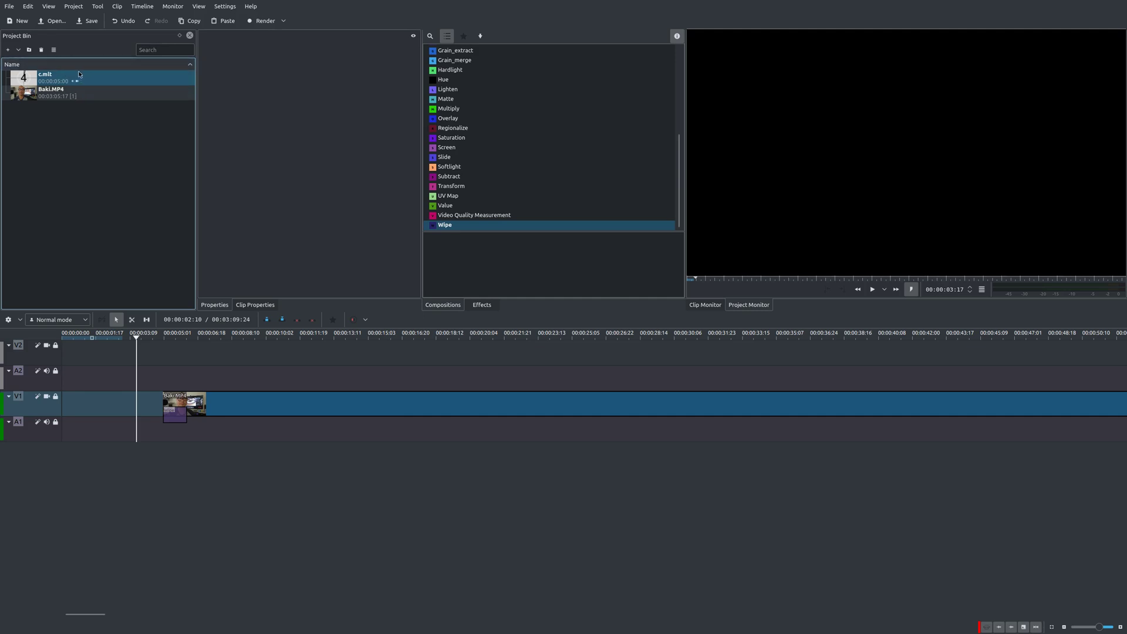
{"action": "left_click", "coordinate": [18, 49]}
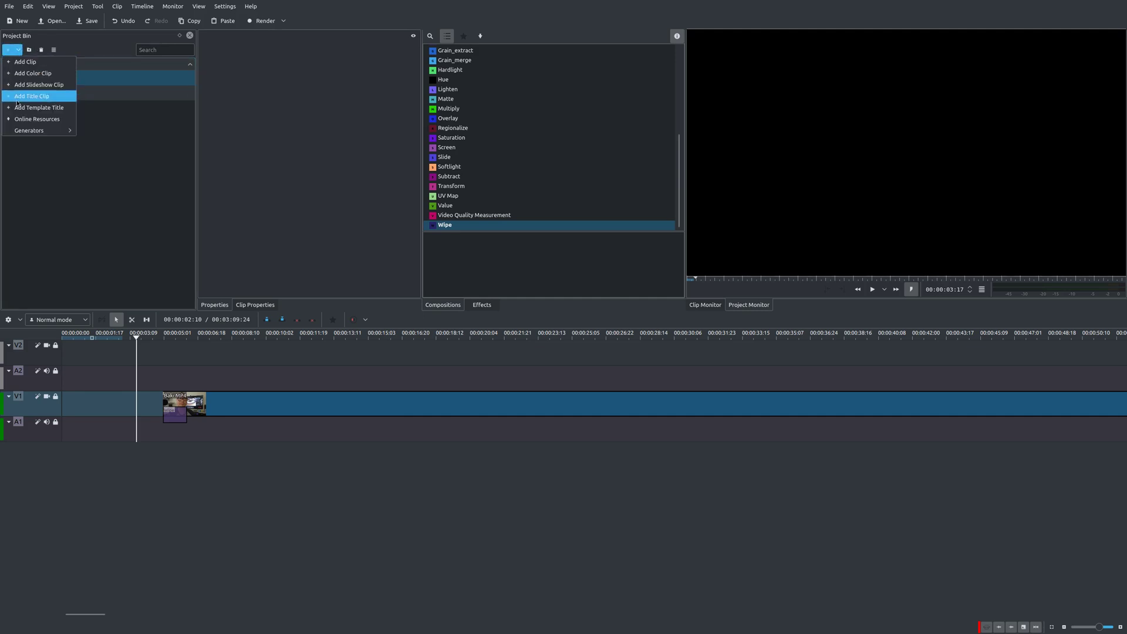
{"action": "mouse_move", "coordinate": [53, 130]}
{"action": "left_click", "coordinate": [85, 147]}
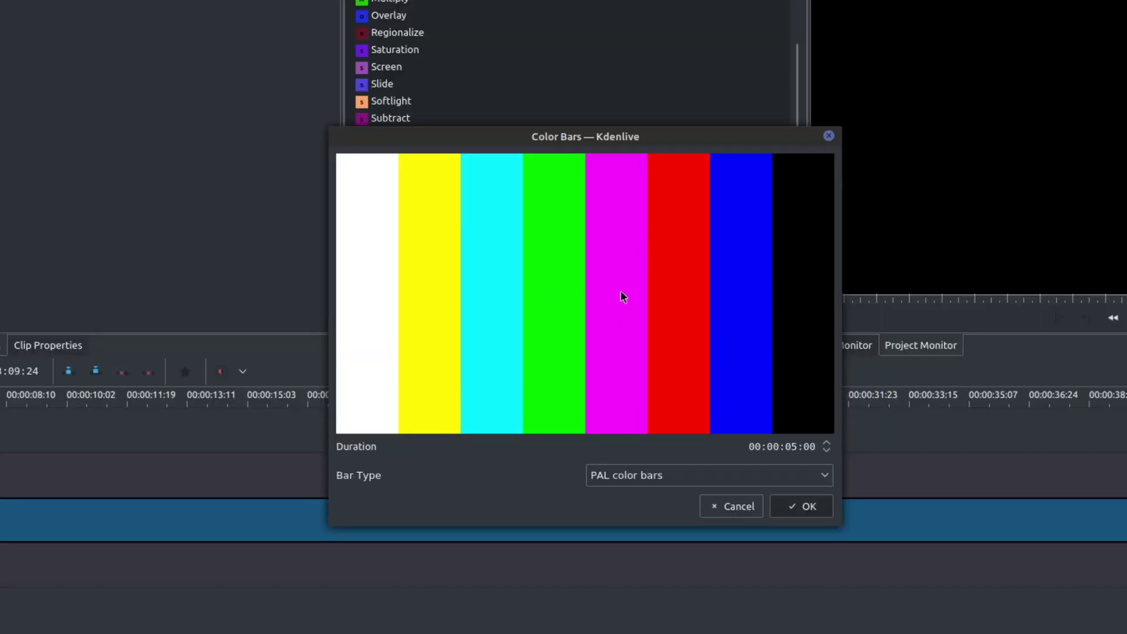
Preview the PAL red, 95% BBC, 75% EBU and SMPTE bar types
{"action": "left_click", "coordinate": [801, 477]}
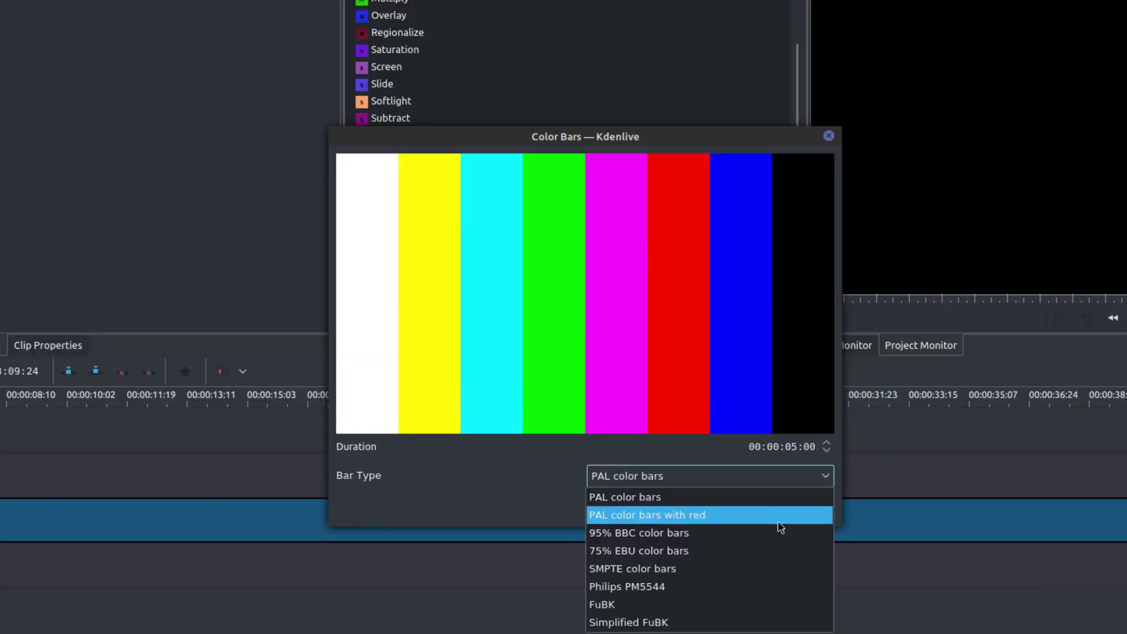
{"action": "left_click", "coordinate": [781, 527]}
{"action": "left_click", "coordinate": [802, 475]}
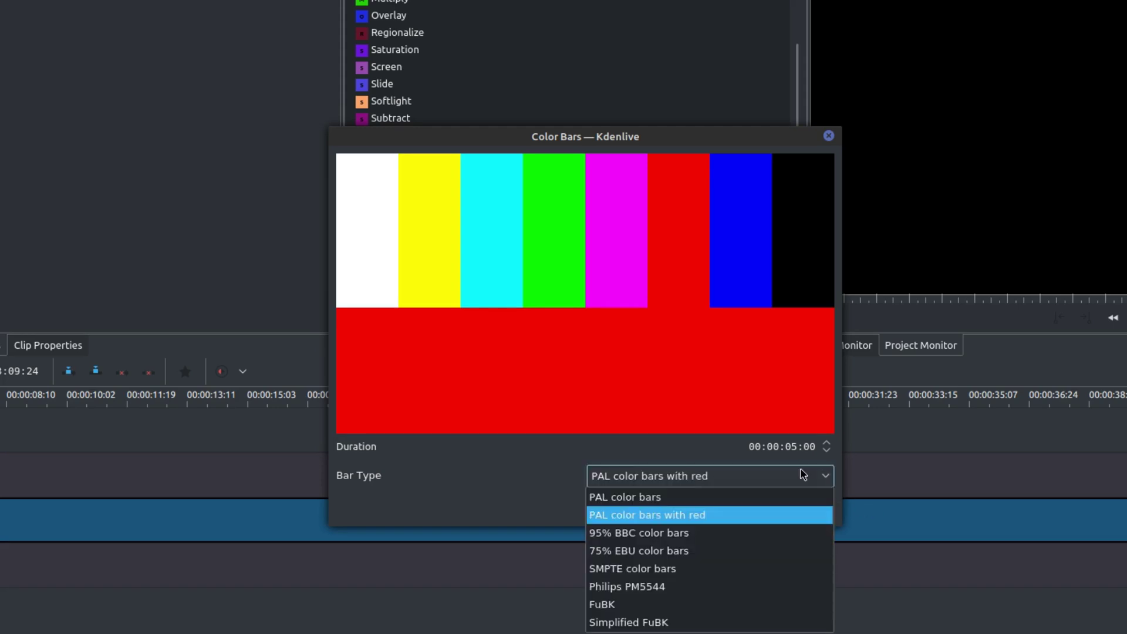
{"action": "left_click", "coordinate": [704, 532]}
{"action": "left_click", "coordinate": [754, 477]}
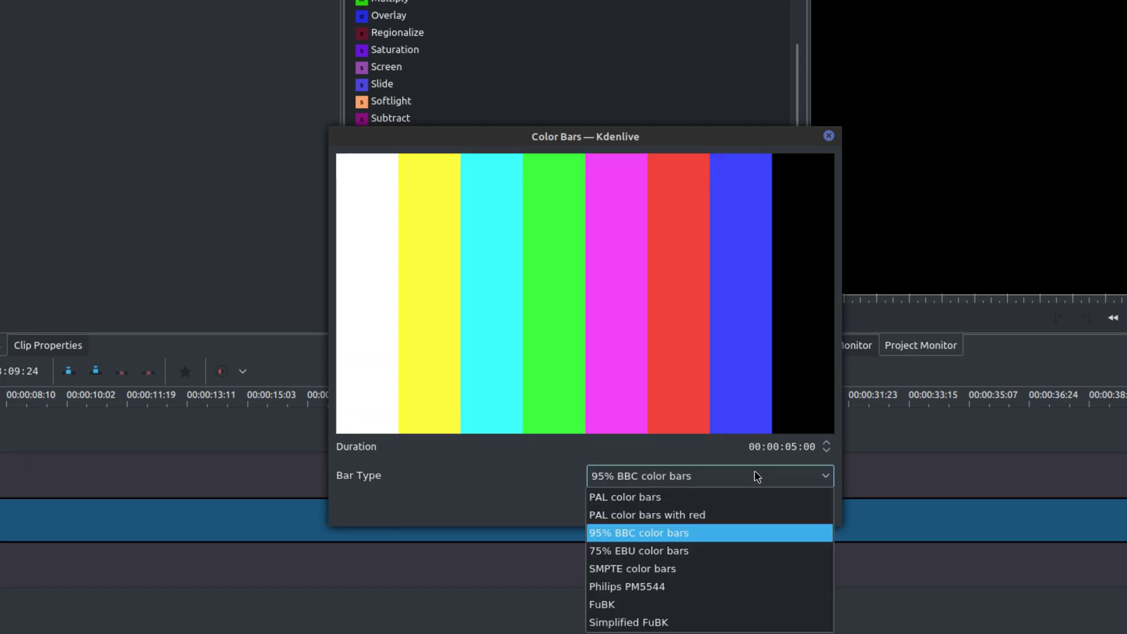
{"action": "left_click", "coordinate": [702, 548]}
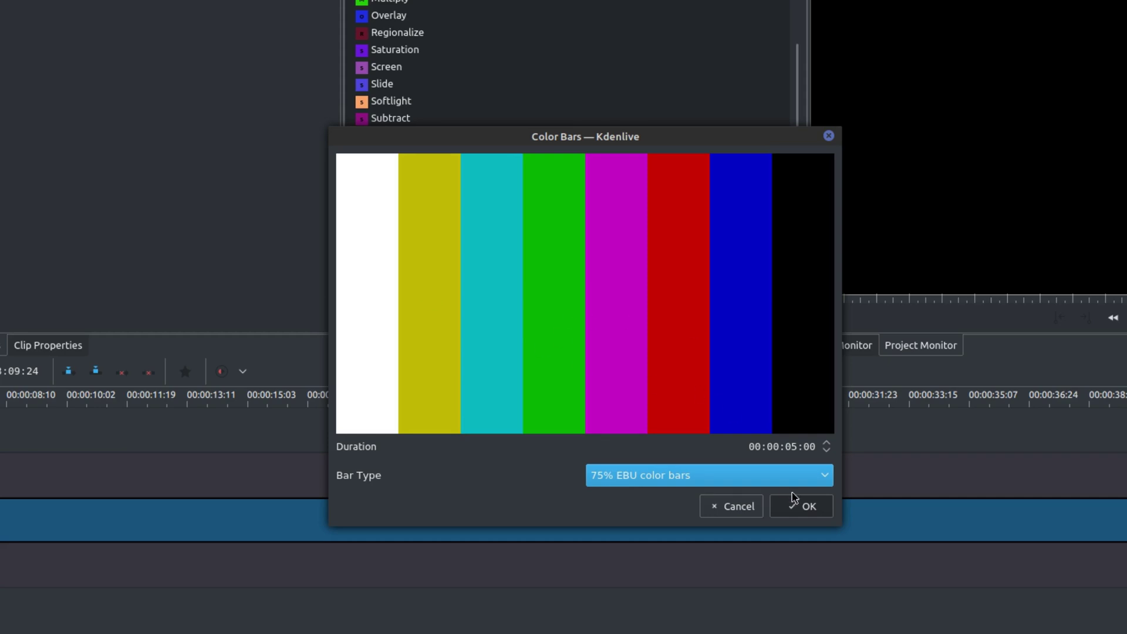
{"action": "left_click", "coordinate": [790, 468]}
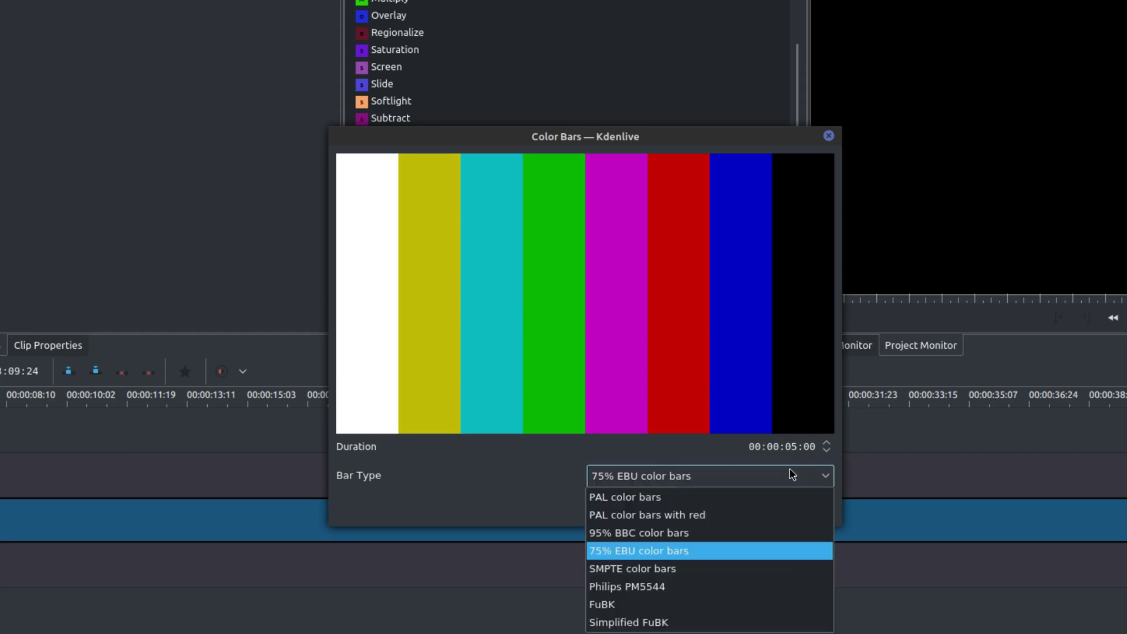
{"action": "left_click", "coordinate": [693, 565]}
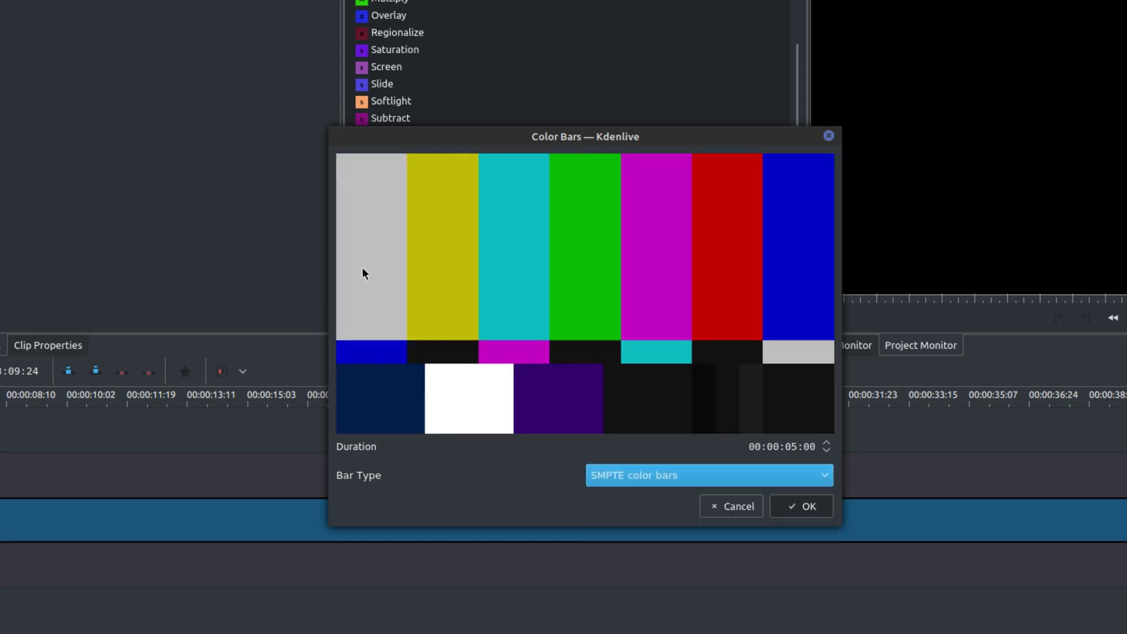
Try the FuBK and Simplified FuBK patterns, then settle on SMPTE color bars
{"action": "left_click", "coordinate": [781, 476]}
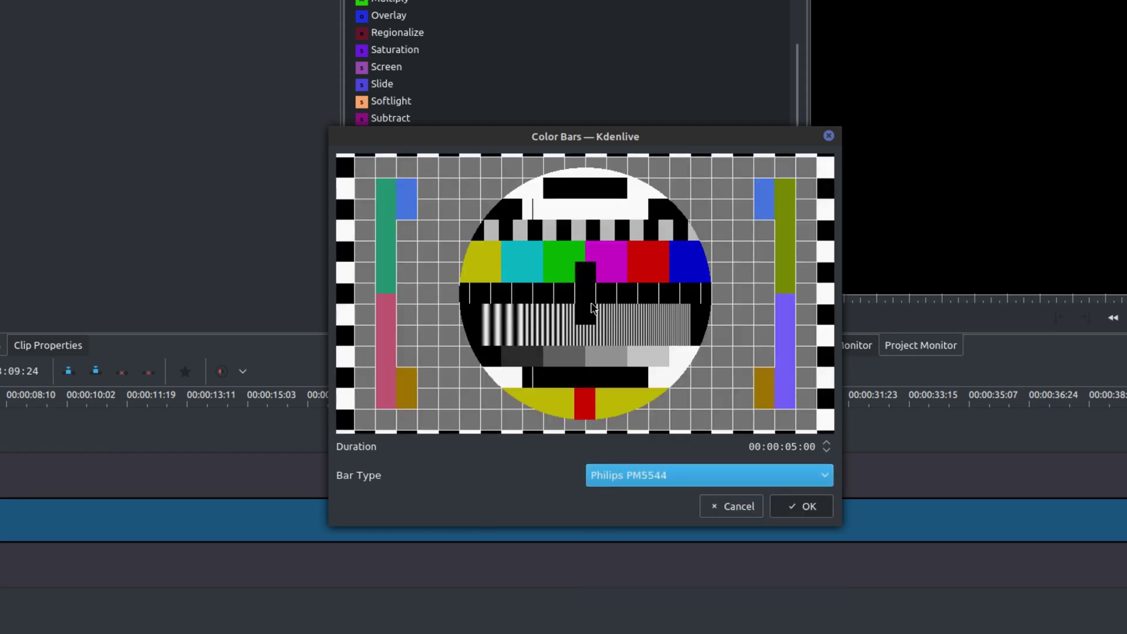
{"action": "left_click", "coordinate": [807, 477]}
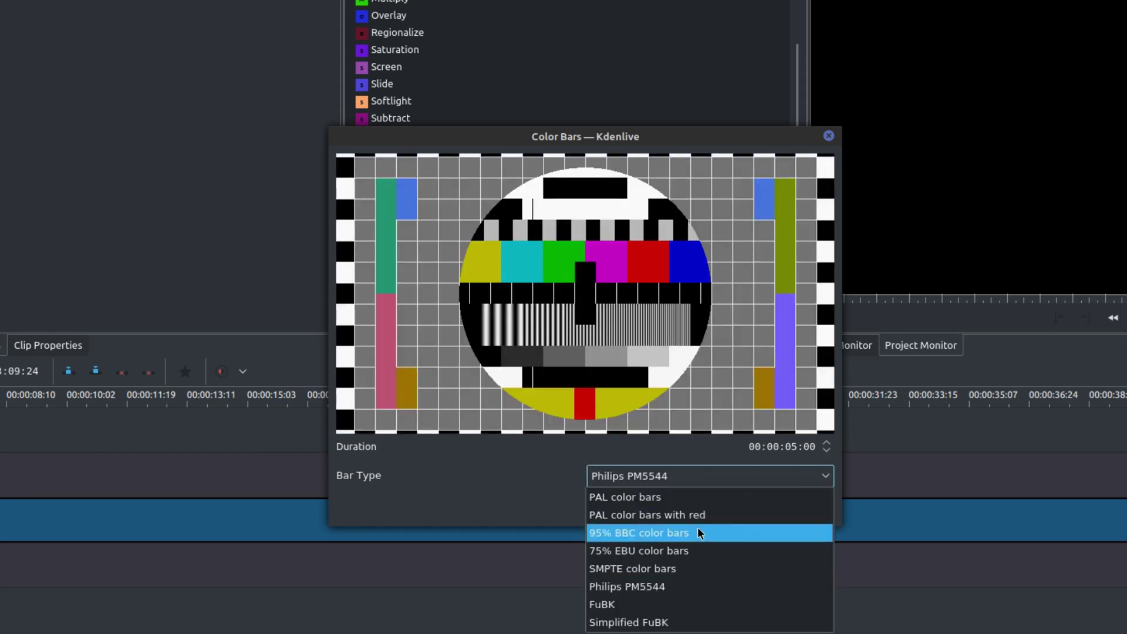
{"action": "left_click", "coordinate": [672, 602]}
{"action": "left_click", "coordinate": [763, 475]}
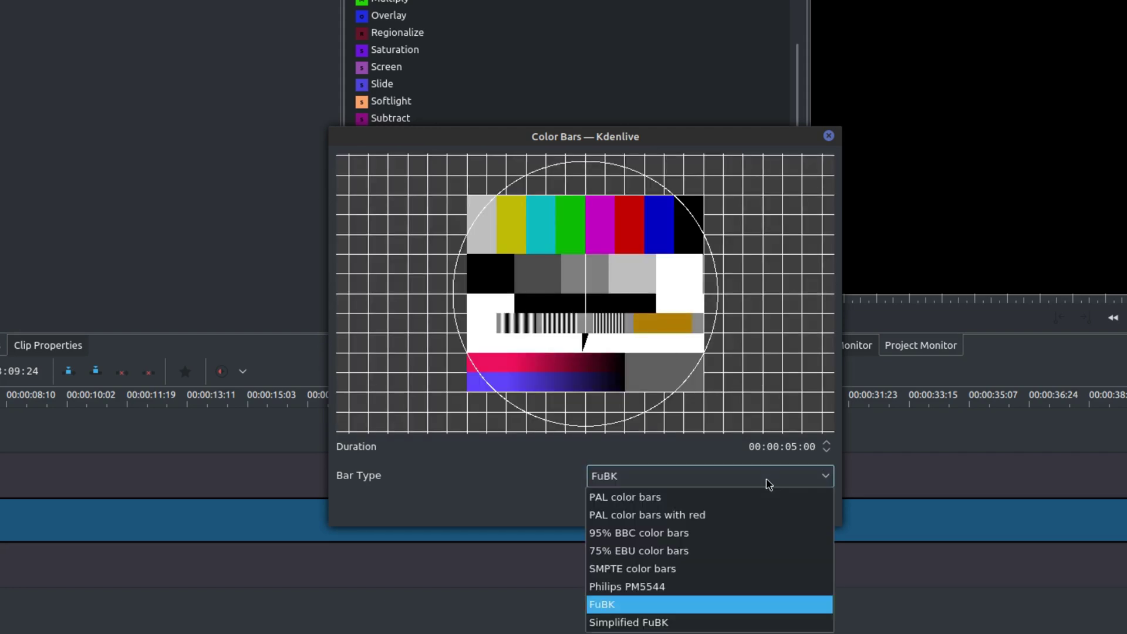
{"action": "left_click", "coordinate": [680, 621]}
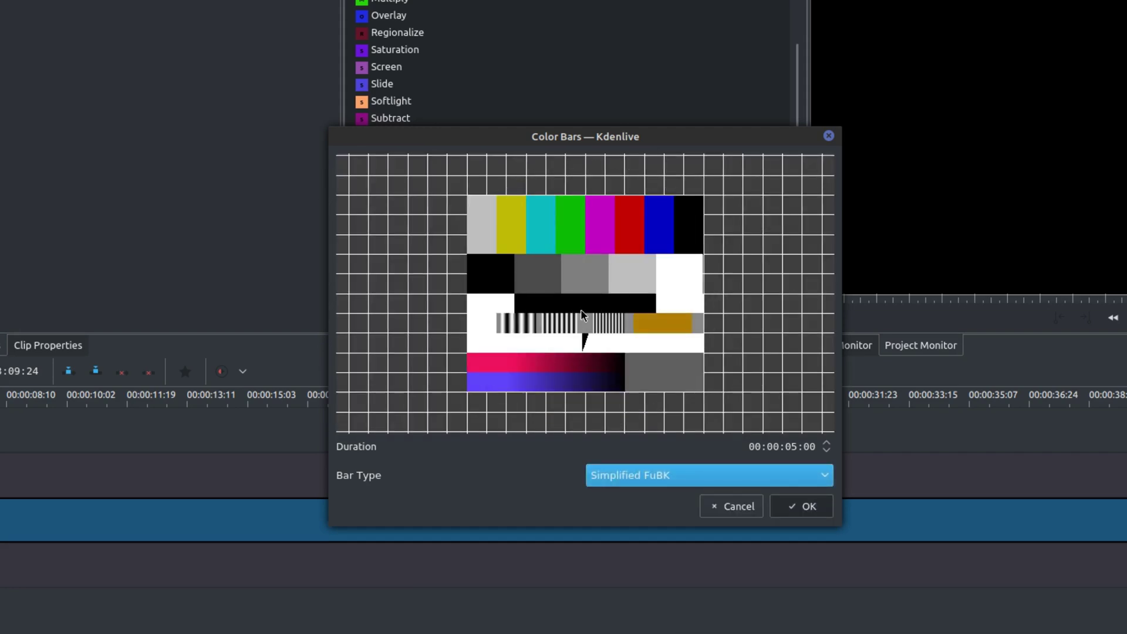
{"action": "left_click", "coordinate": [809, 477]}
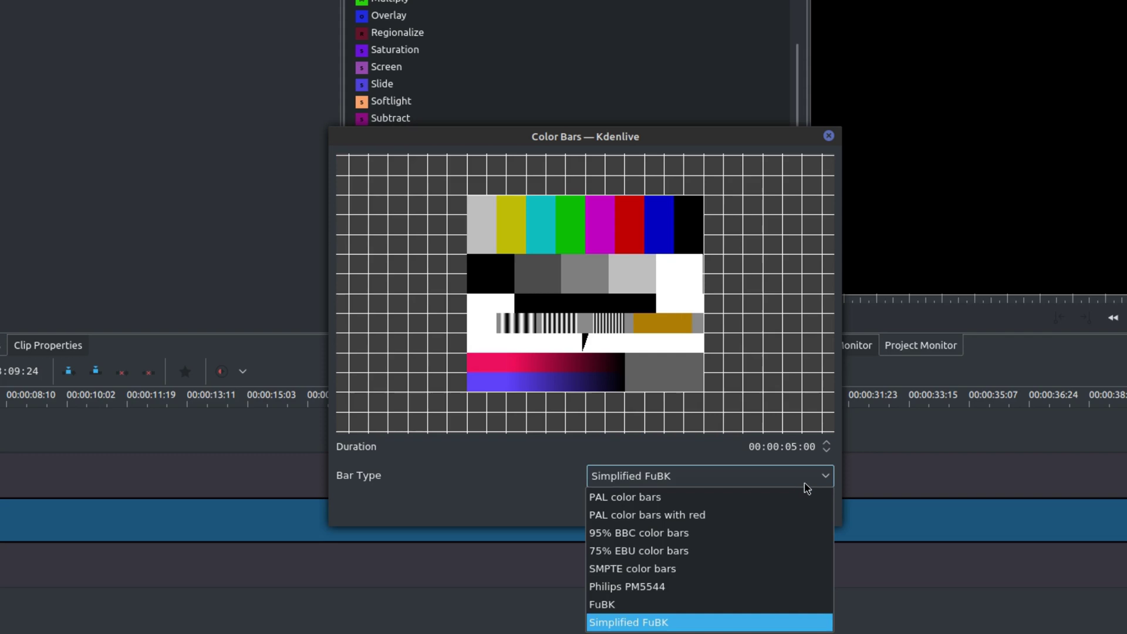
{"action": "left_click", "coordinate": [685, 568]}
Confirm the SMPTE color bars and save them as c2.mlt in the Project Bin
{"action": "left_click", "coordinate": [795, 518]}
{"action": "key", "text": "ctrl+o"}
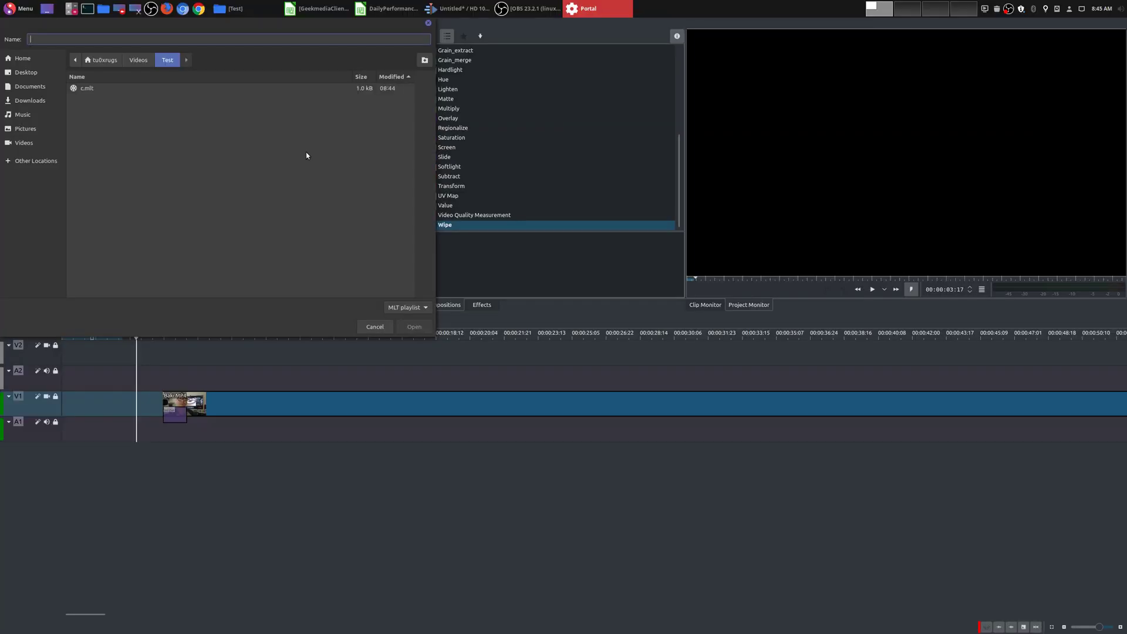
{"action": "type", "text": "c2"}
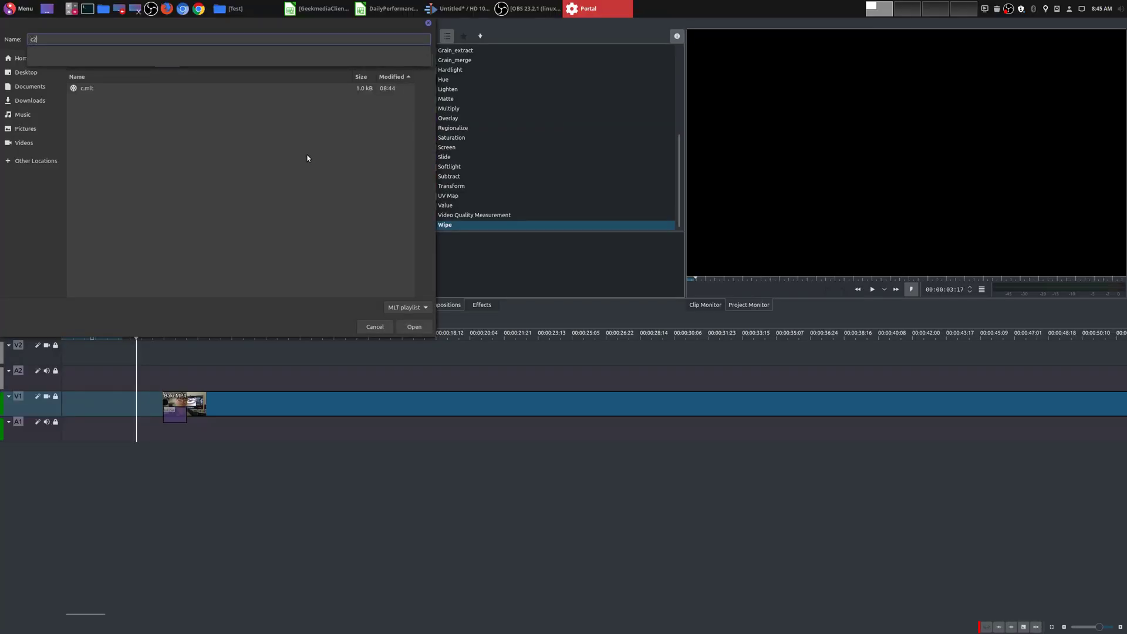
{"action": "left_click", "coordinate": [414, 327]}
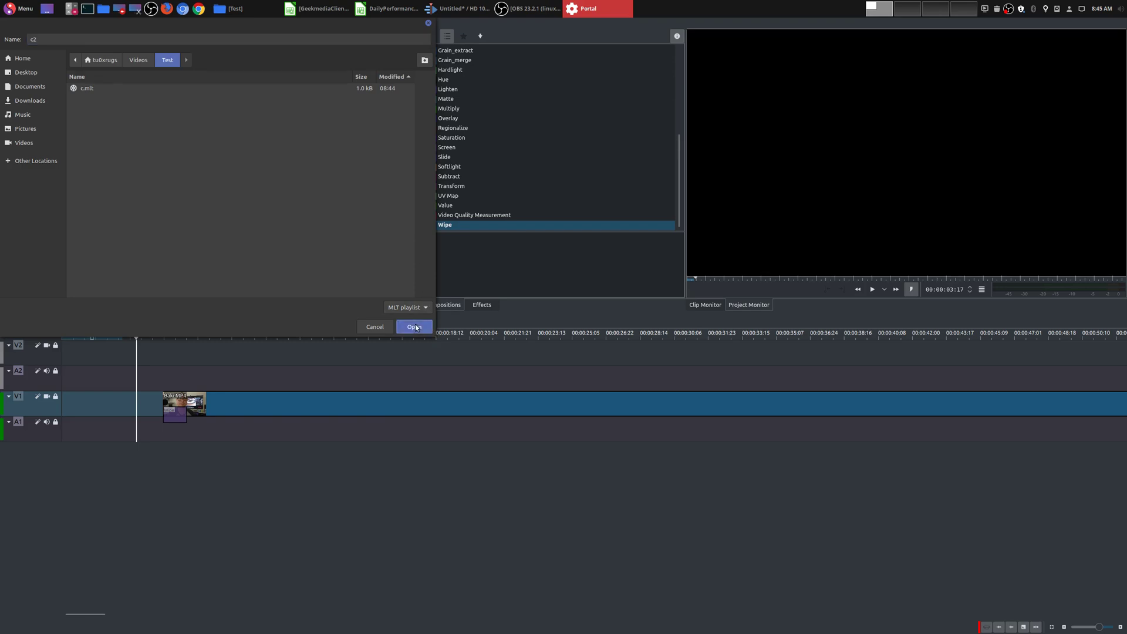
Place c2.mlt at the V1 start, play it into the video, then delete it from the timeline
{"action": "left_click_drag", "start_coordinate": [119, 80], "coordinate": [119, 404]}
{"action": "left_click_drag", "start_coordinate": [98, 362], "coordinate": [51, 358]}
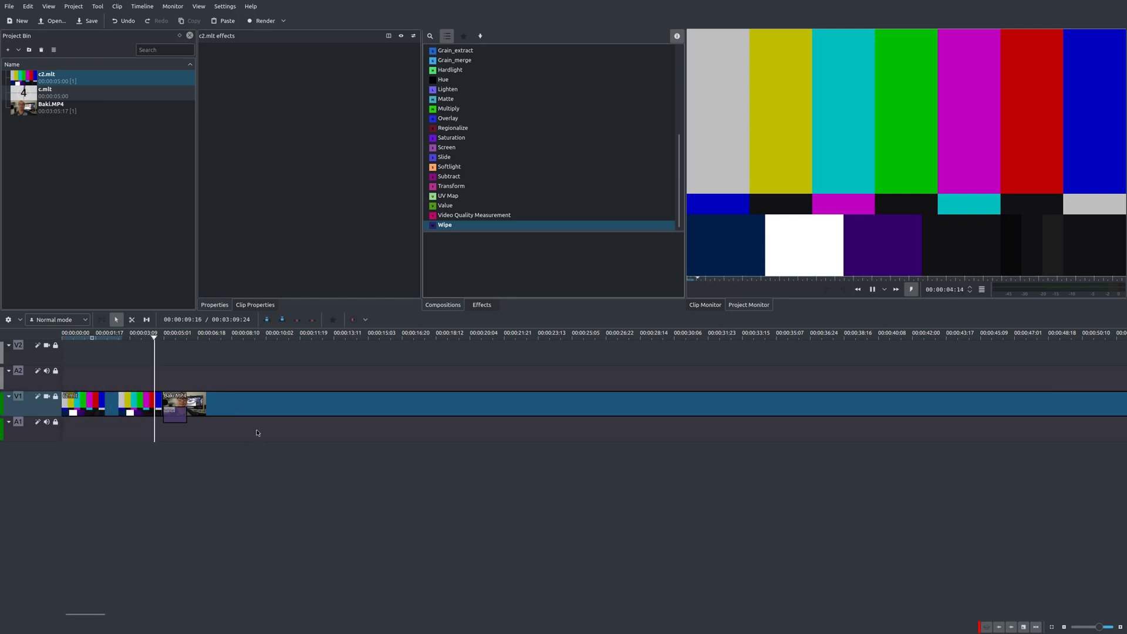
{"action": "key", "text": "space"}
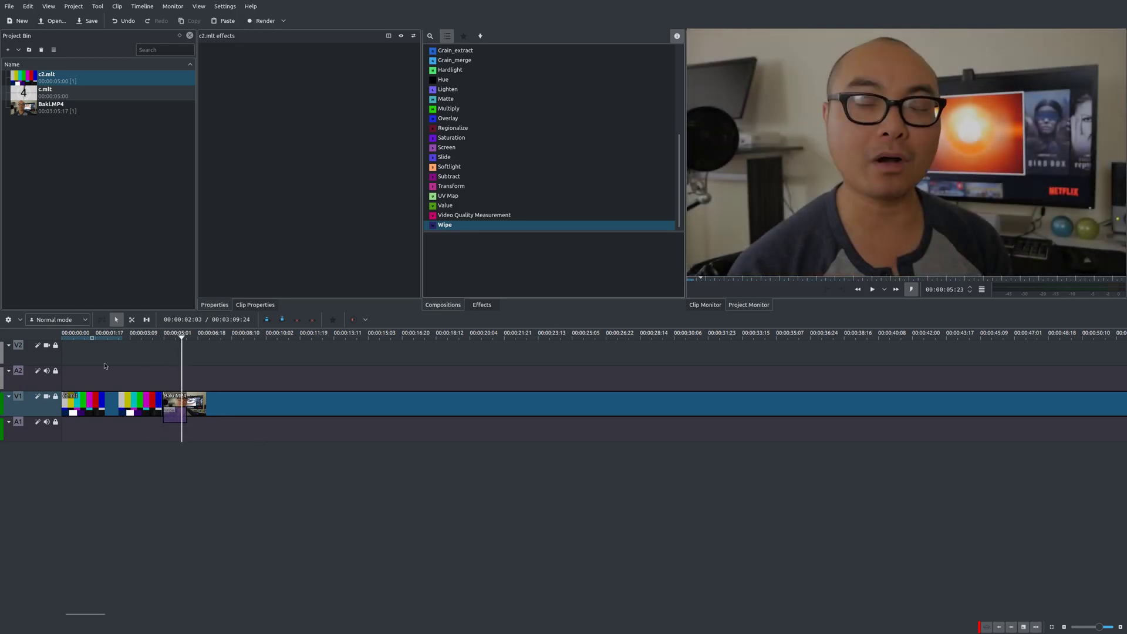
{"action": "left_click", "coordinate": [104, 366]}
{"action": "left_click", "coordinate": [94, 401]}
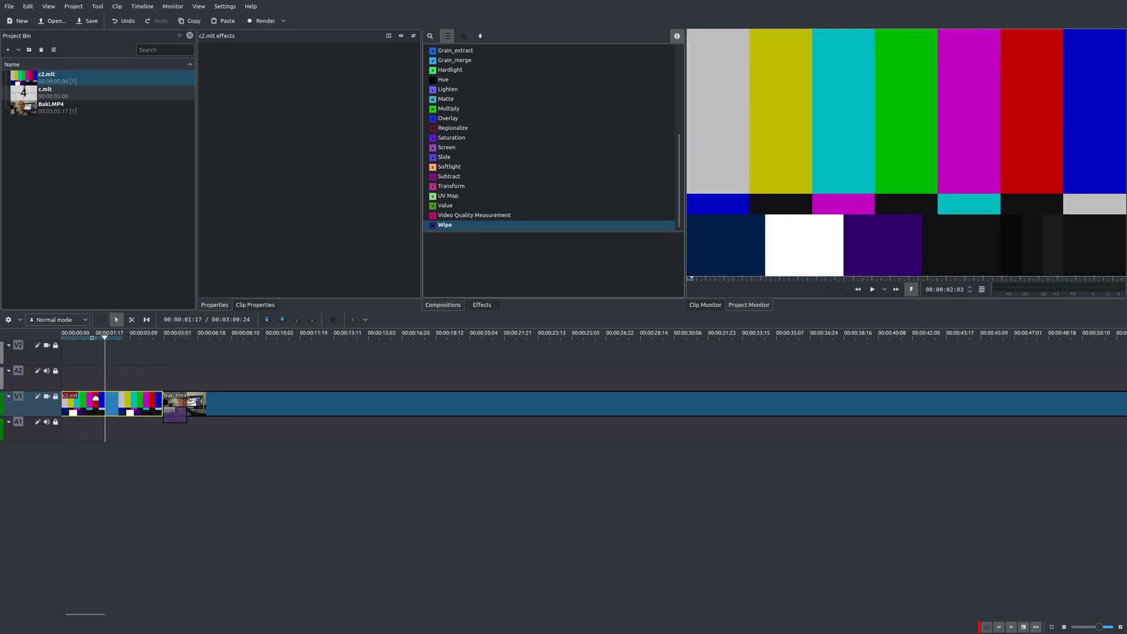
{"action": "key", "text": "Delete"}
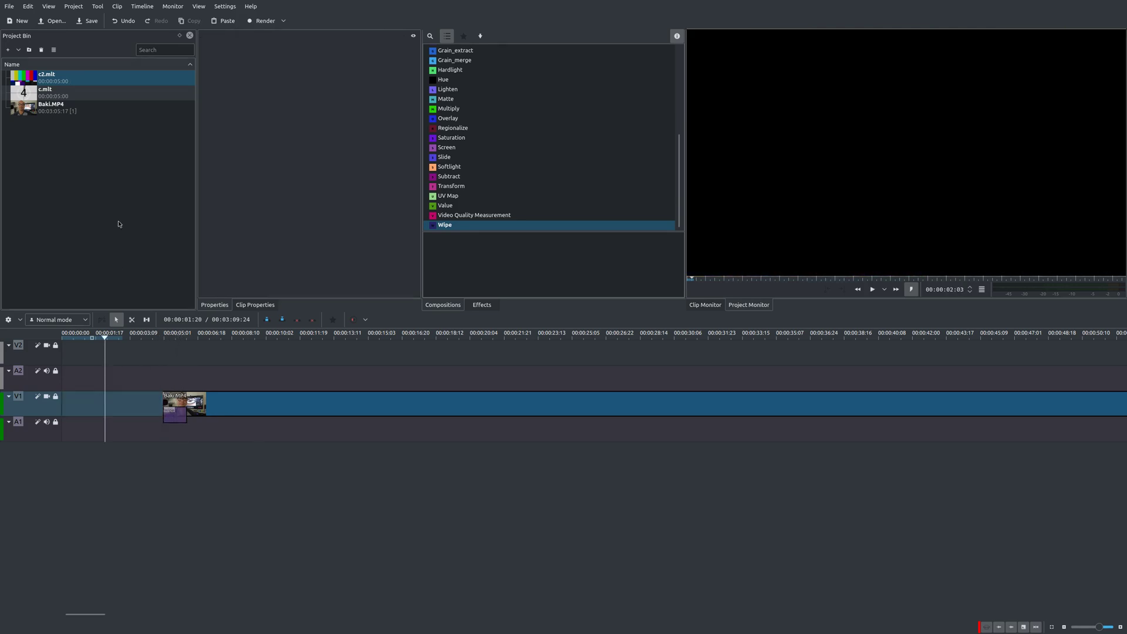
Create a White Noise generator clip, save it as c3.mlt, and drag it to the timeline start
{"action": "left_click", "coordinate": [18, 50]}
{"action": "mouse_move", "coordinate": [38, 128]}
{"action": "left_click", "coordinate": [98, 153]}
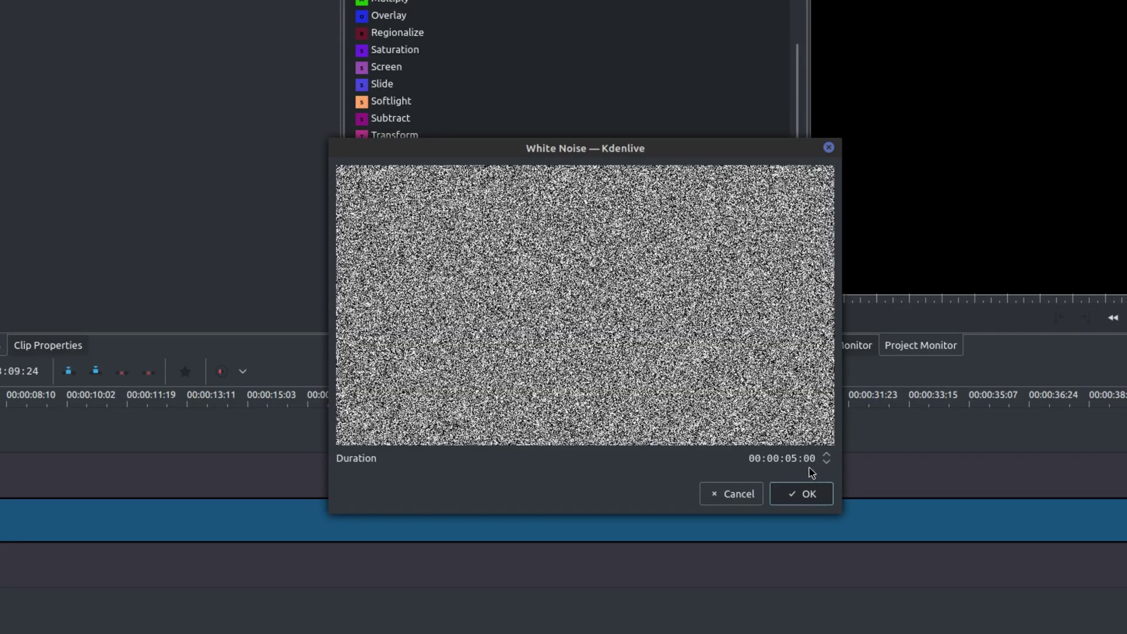
{"action": "left_click", "coordinate": [805, 495]}
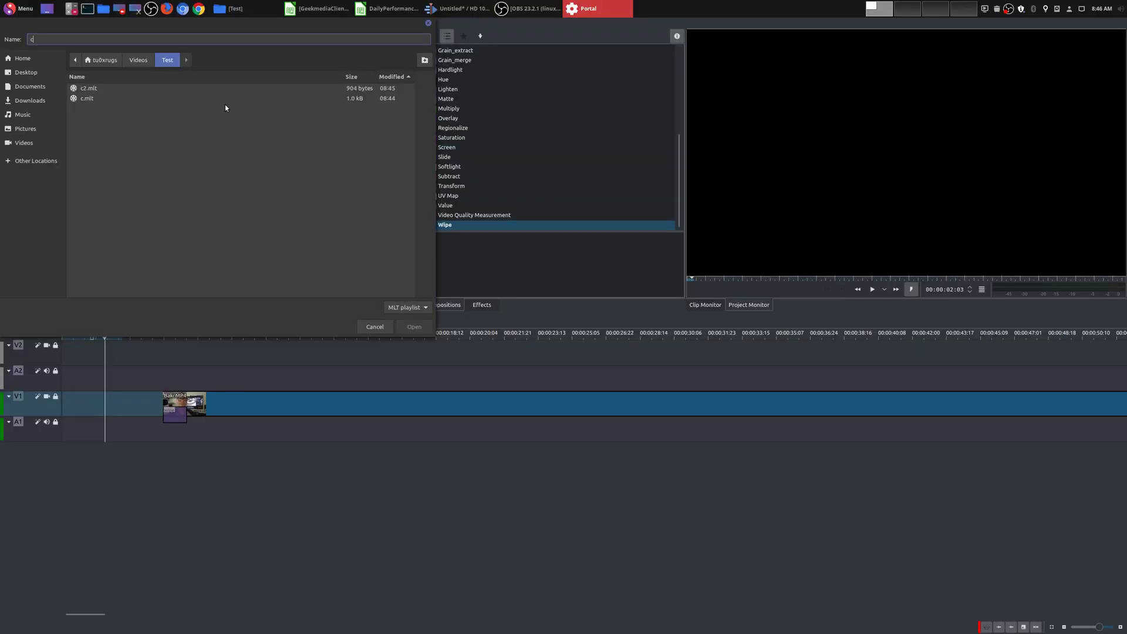
{"action": "type", "text": "3"}
{"action": "left_click", "coordinate": [414, 326]}
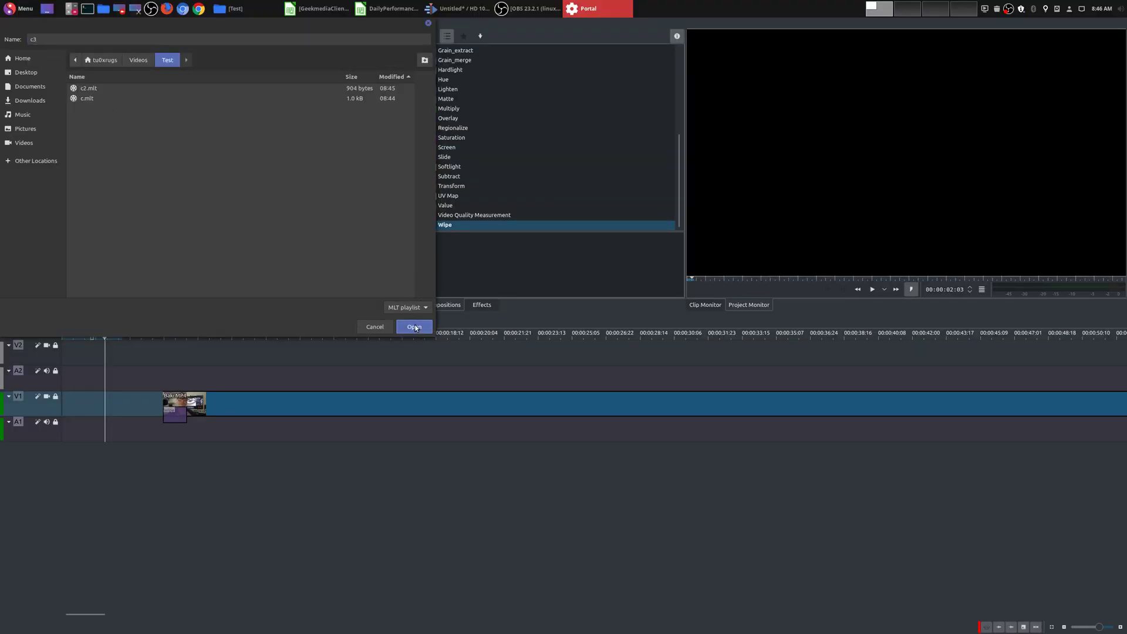
{"action": "left_click_drag", "start_coordinate": [146, 79], "coordinate": [88, 432]}
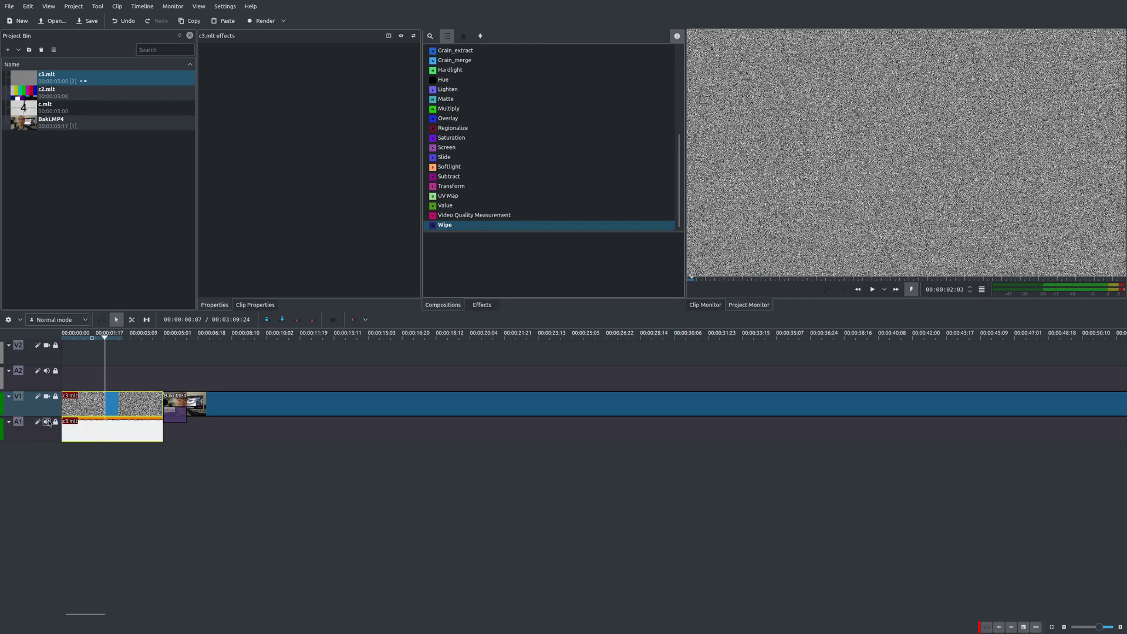
Select c3.mlt, make A1 the active track, and play the noise opening into Baki.MP4
{"action": "left_click", "coordinate": [77, 378]}
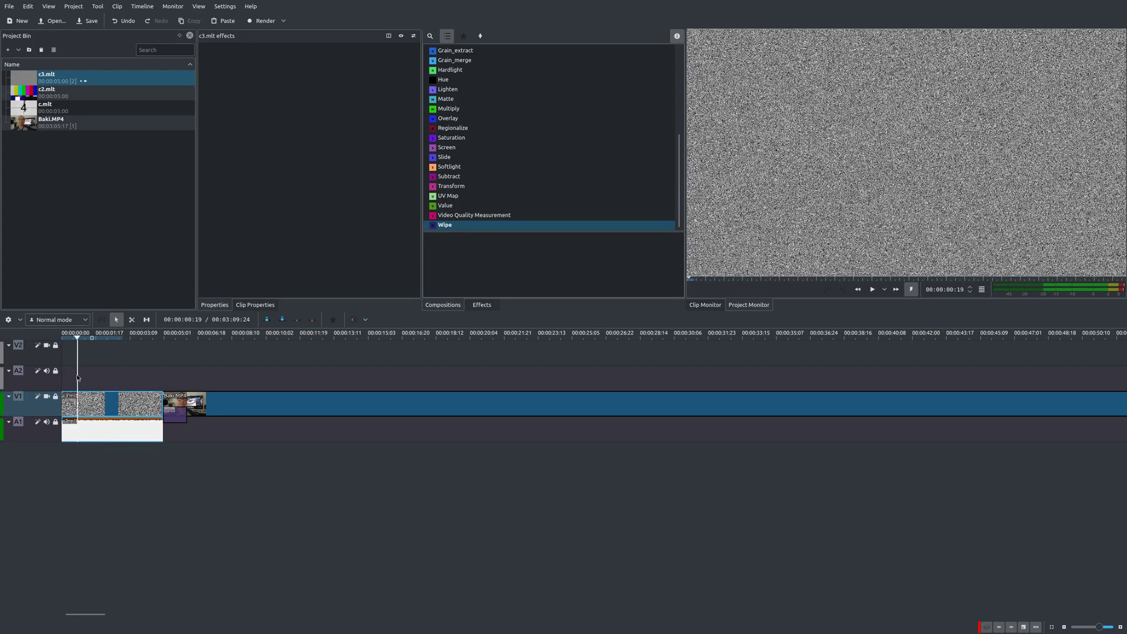
{"action": "left_click", "coordinate": [112, 431]}
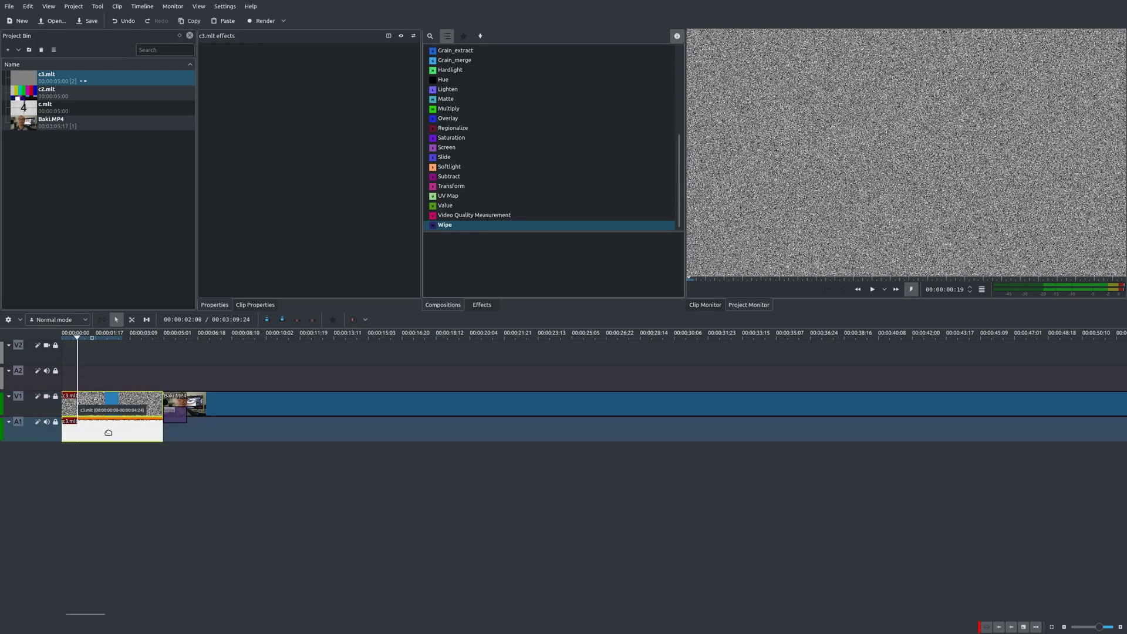
{"action": "left_click", "coordinate": [46, 423]}
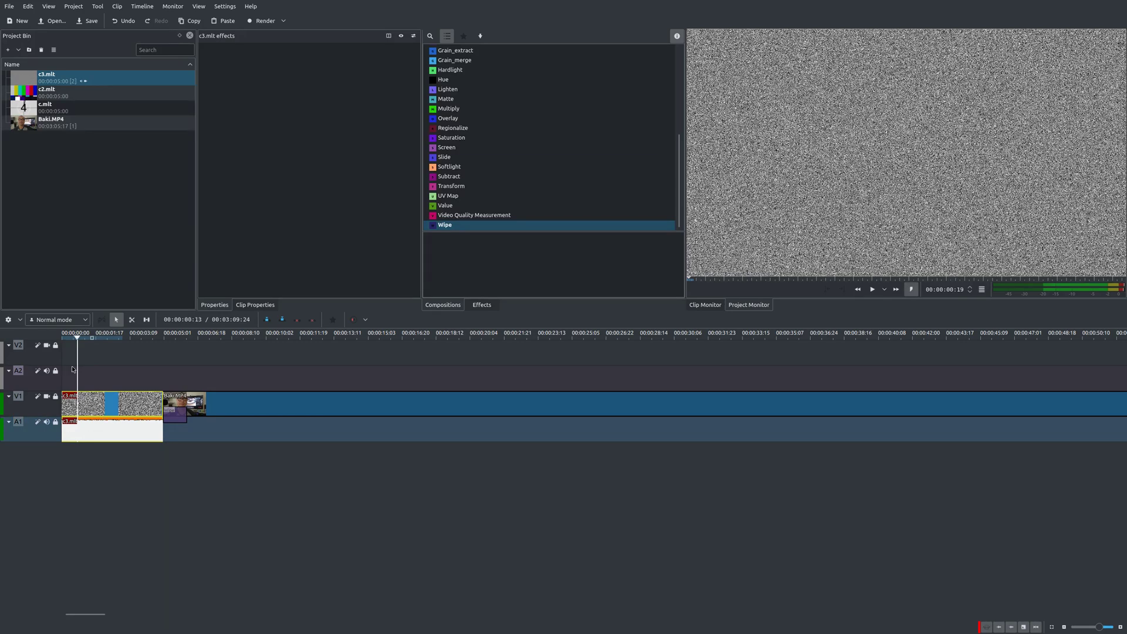
{"action": "key", "text": "space"}
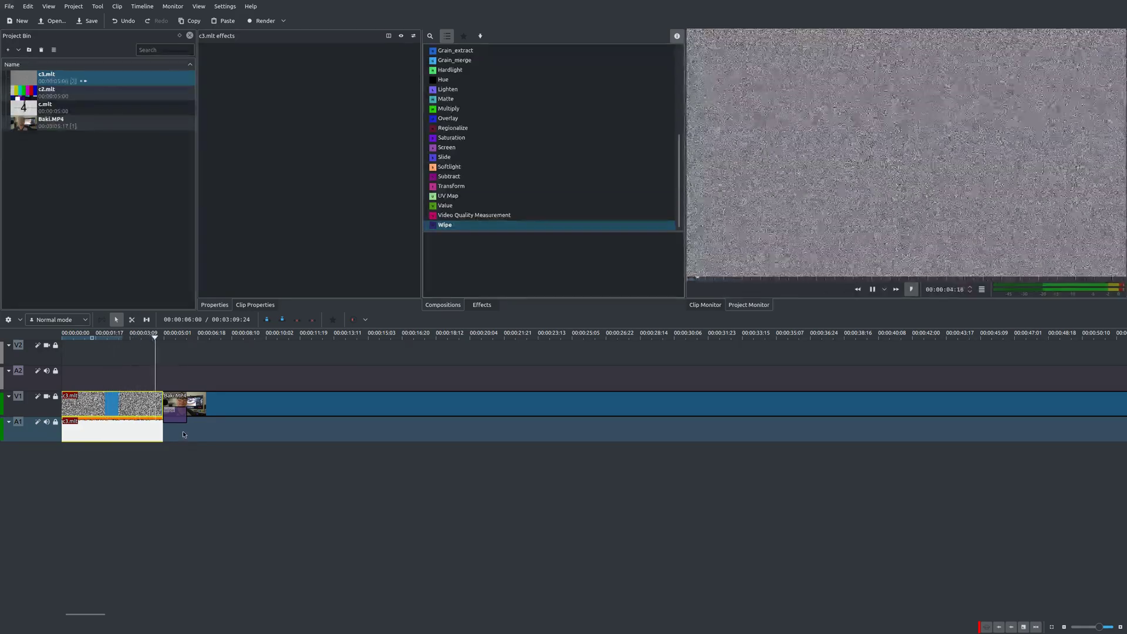
{"action": "key", "text": "space"}
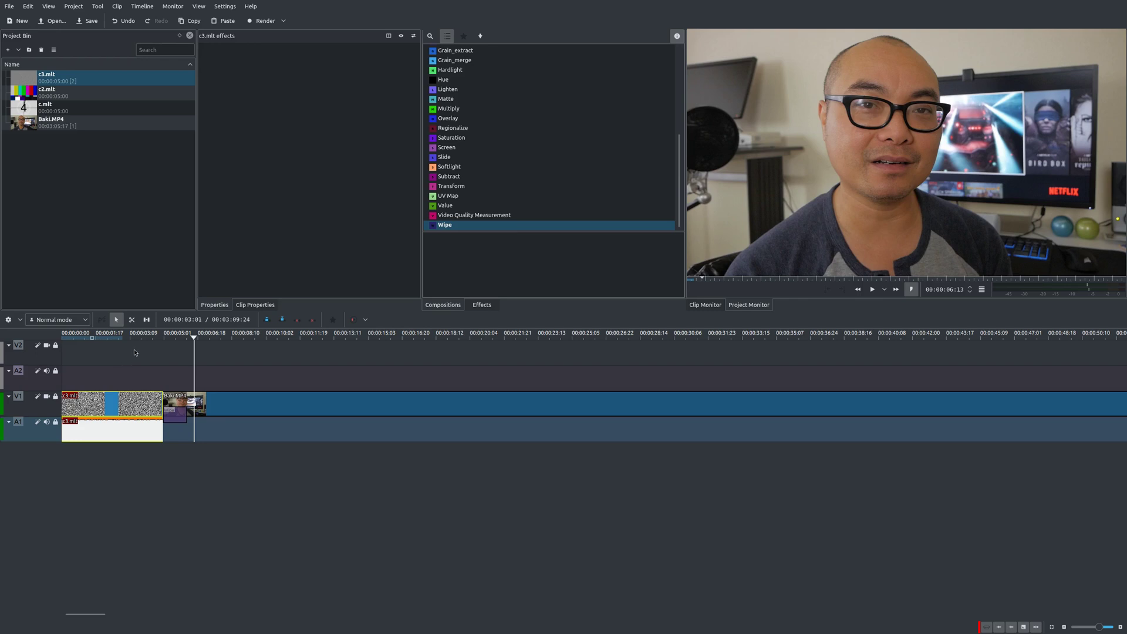
{"action": "left_click", "coordinate": [18, 49]}
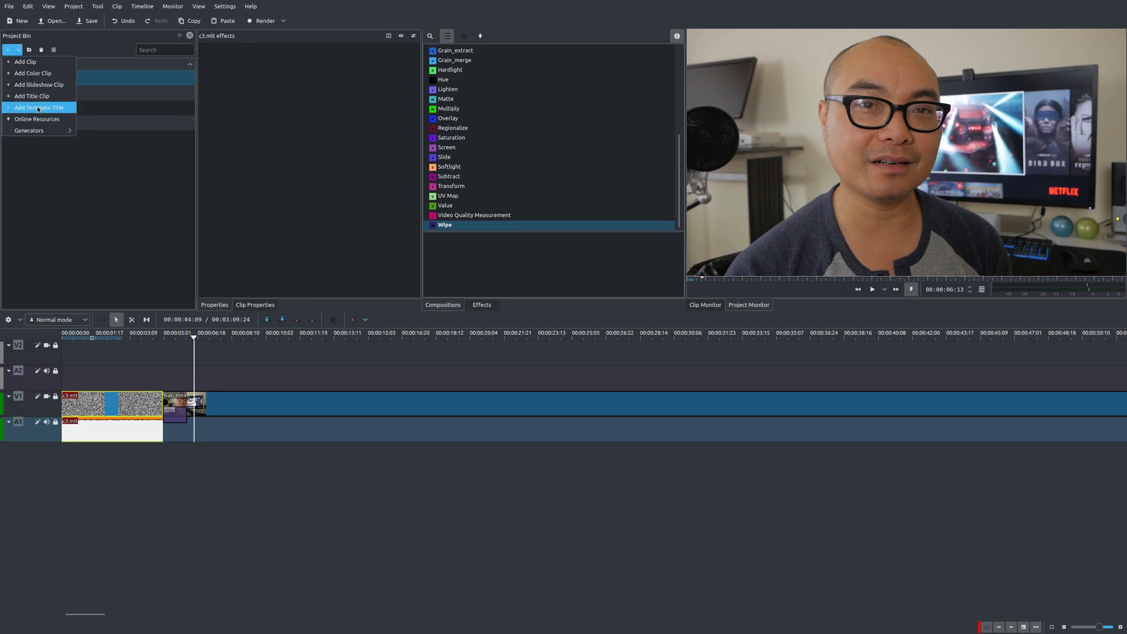
{"action": "mouse_move", "coordinate": [46, 137]}
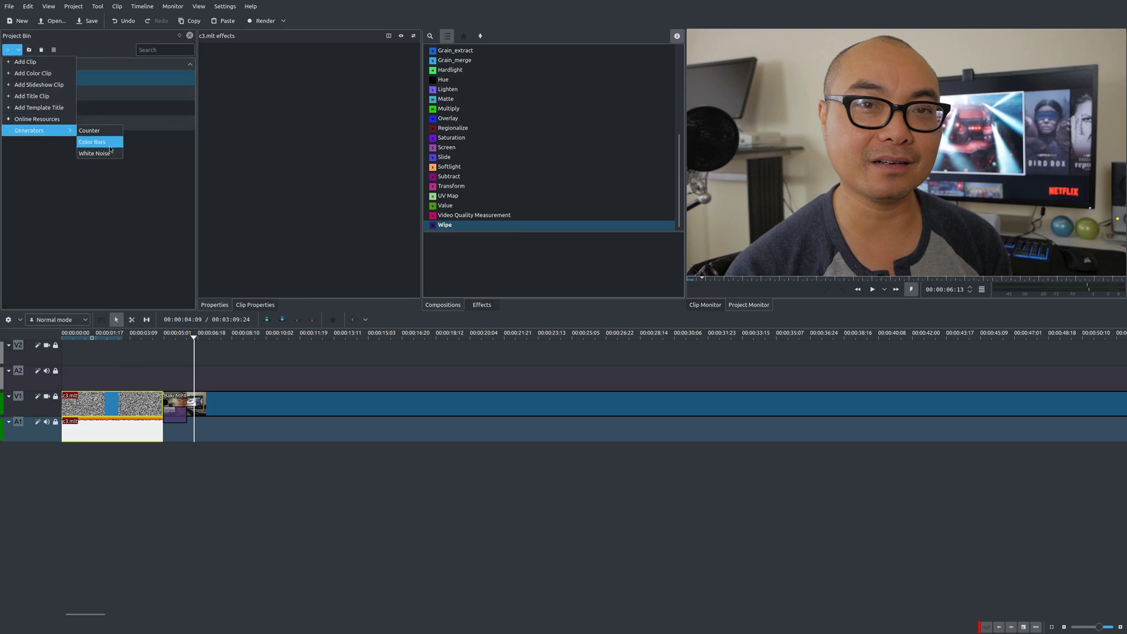
{"action": "left_click", "coordinate": [156, 256]}
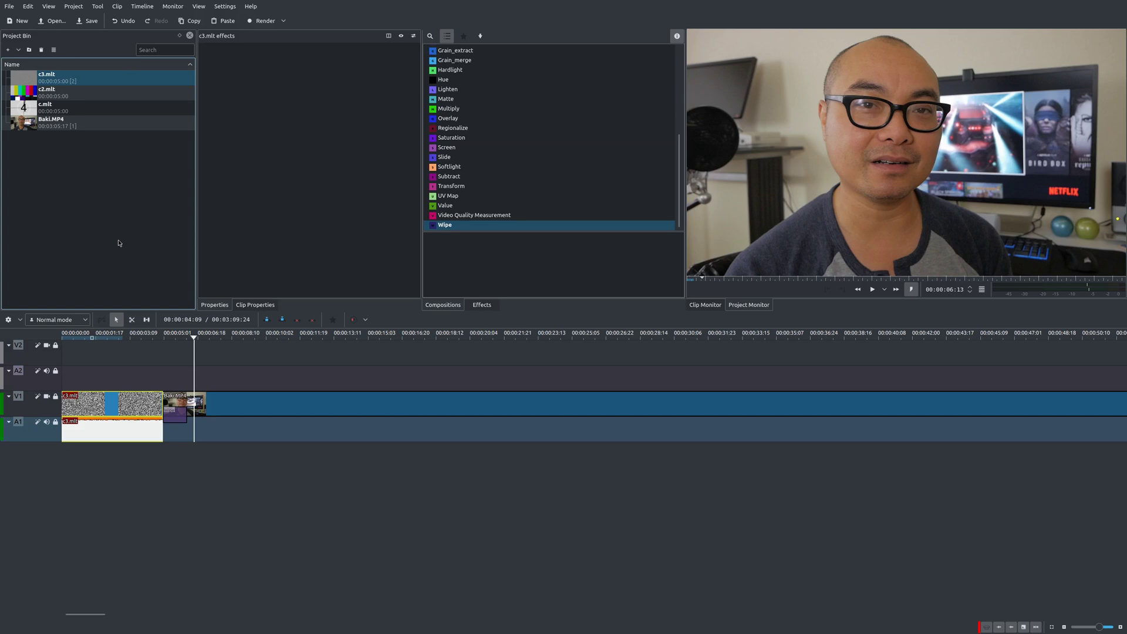